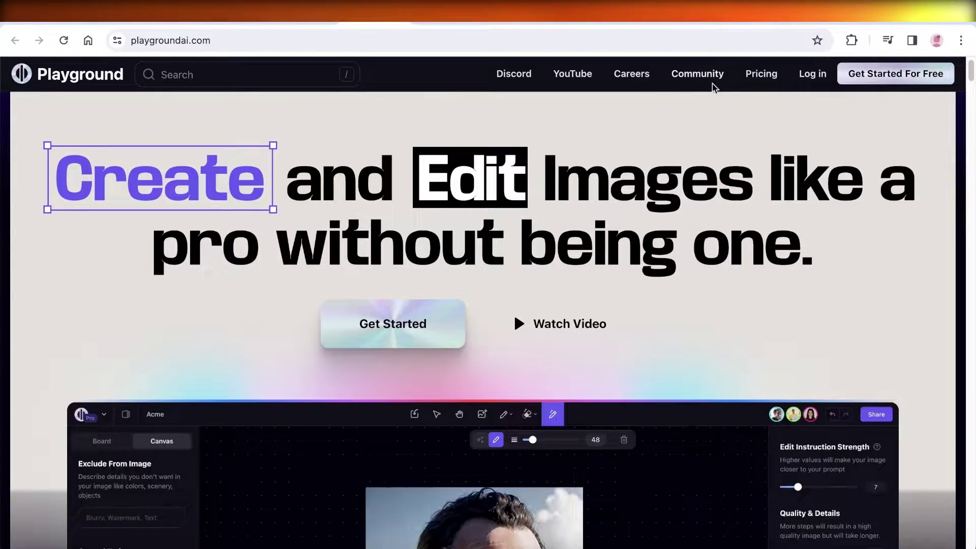
Step: Scroll through the Playground AI landing page to browse its content
scroll(755, 175, down, 3)
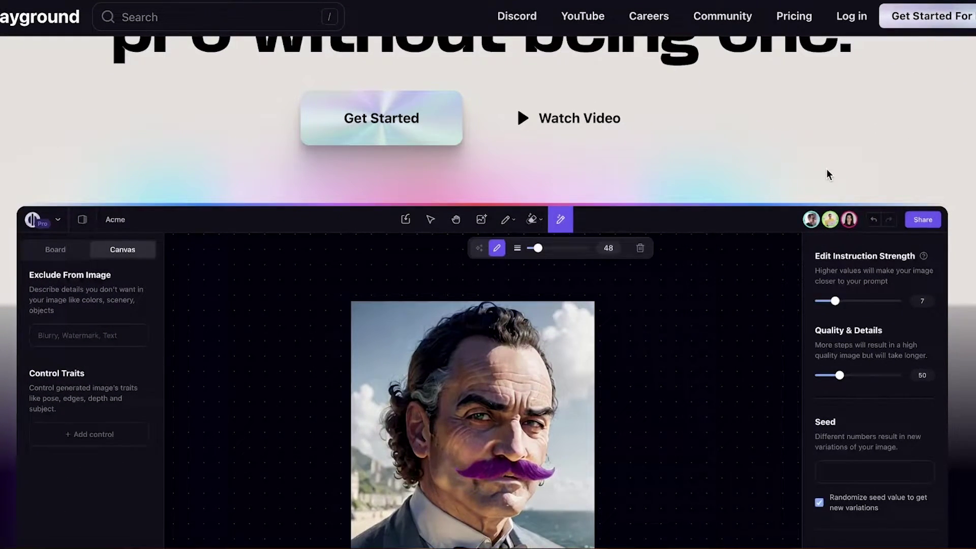
scroll(826, 173, down, 2)
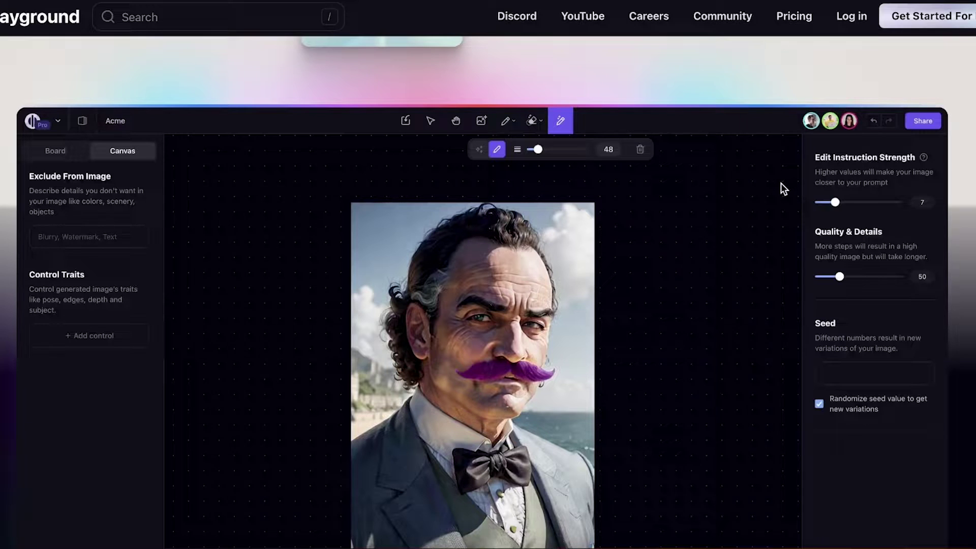
scroll(776, 189, down, 4)
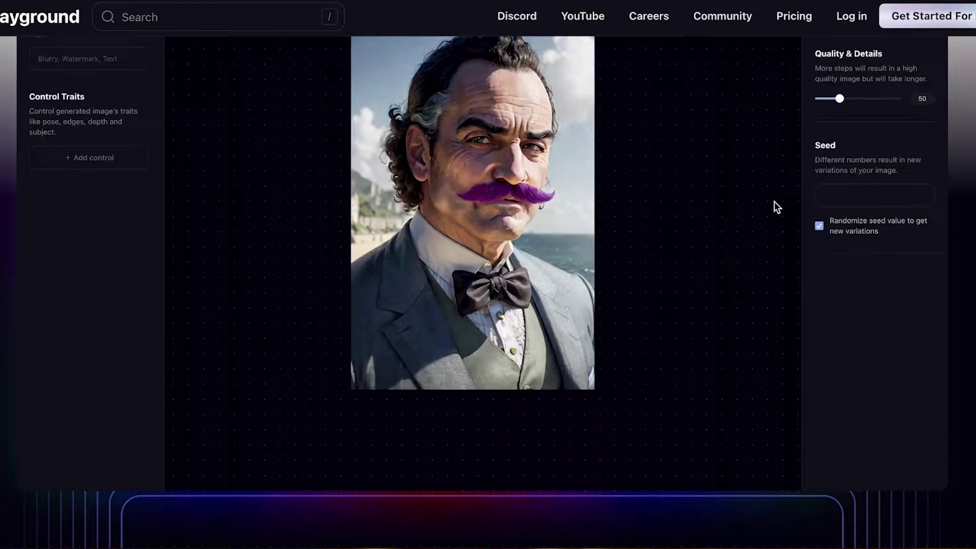
scroll(770, 210, up, 10)
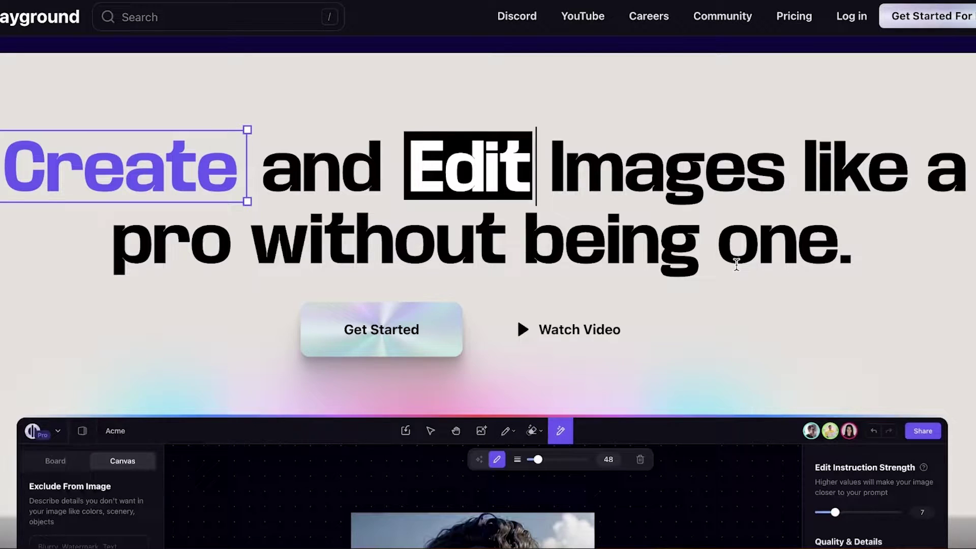
scroll(736, 264, down, 8)
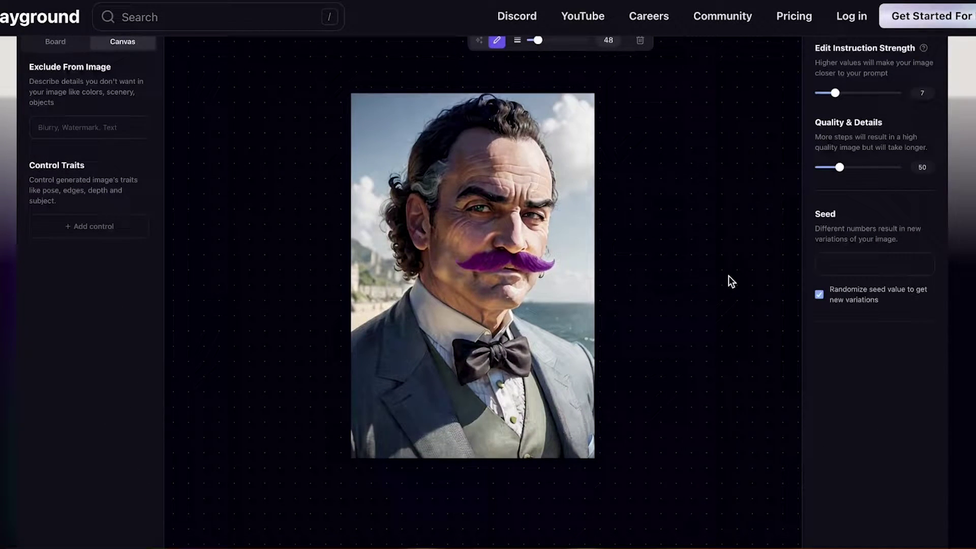
scroll(727, 276, up, 1)
scroll(508, 222, down, 6)
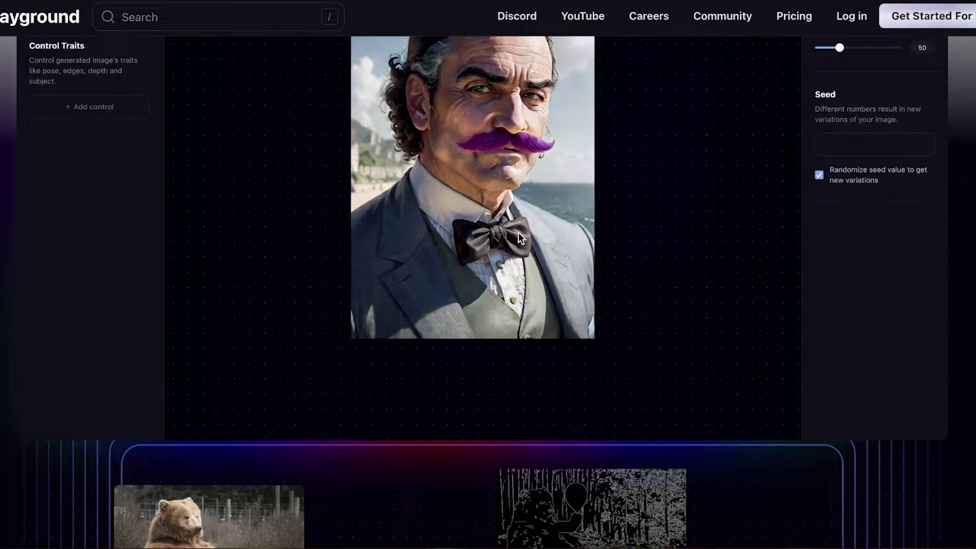
scroll(629, 240, down, 5)
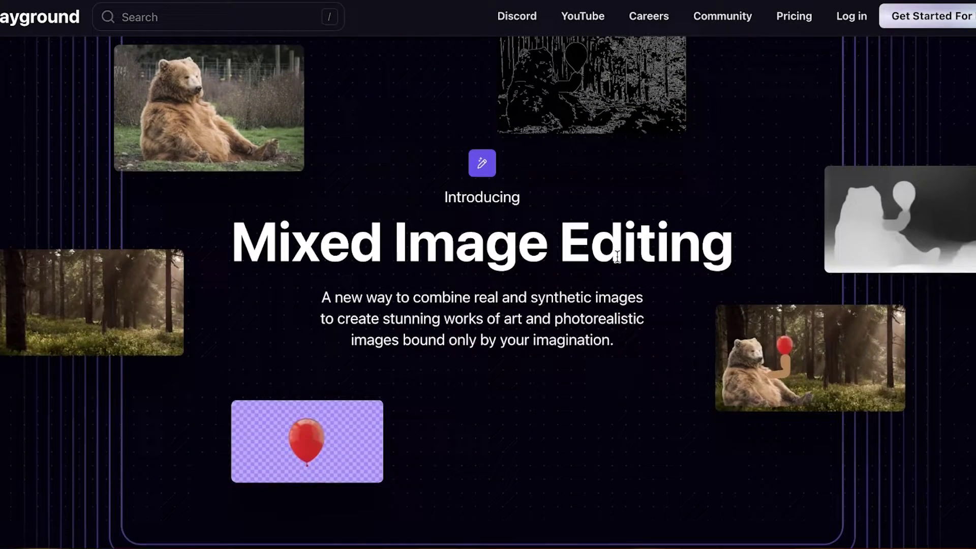
scroll(721, 279, down, 5)
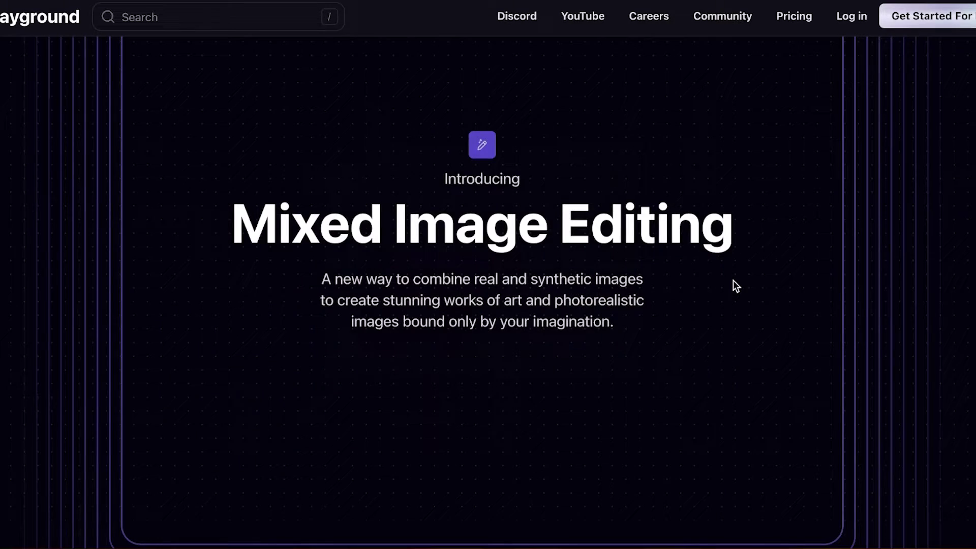
scroll(732, 281, down, 8)
scroll(725, 294, down, 10)
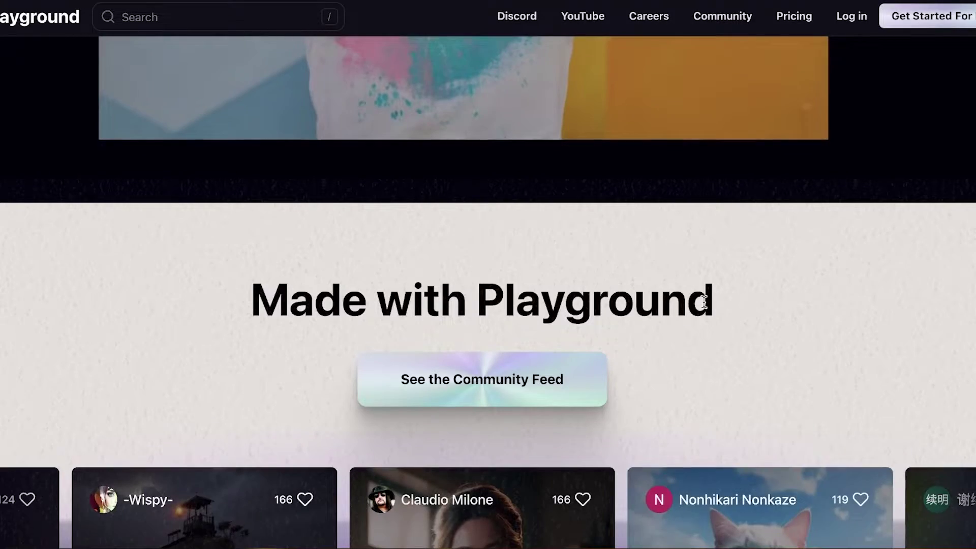
scroll(691, 298, down, 5)
scroll(691, 297, up, 15)
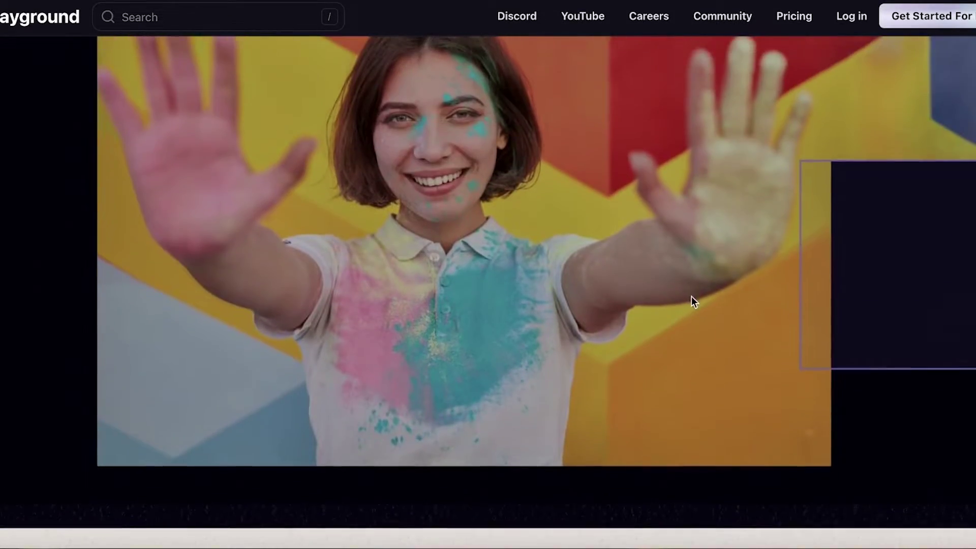
scroll(710, 346, up, 15)
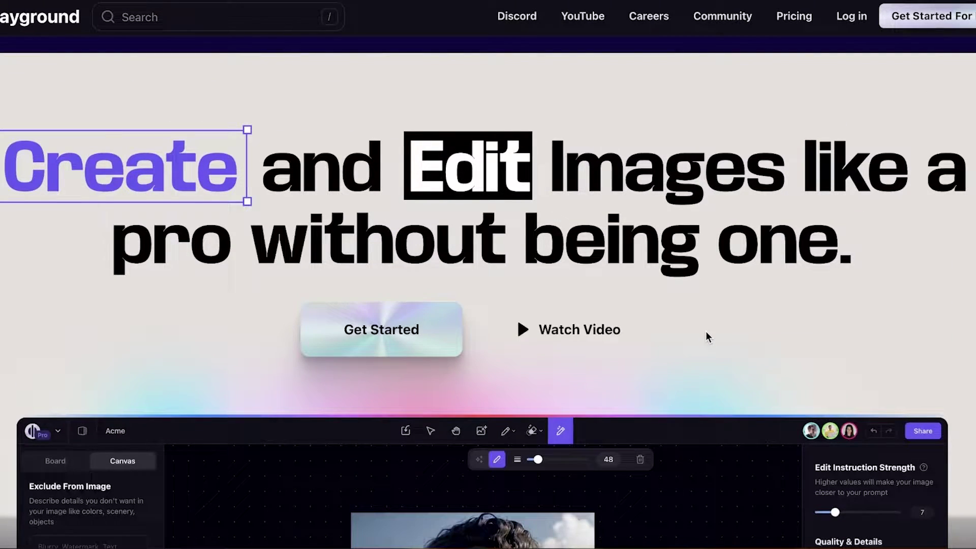
Step: Sign in to Playground AI with a Google account to reach an Untitled canvas
click(349, 326)
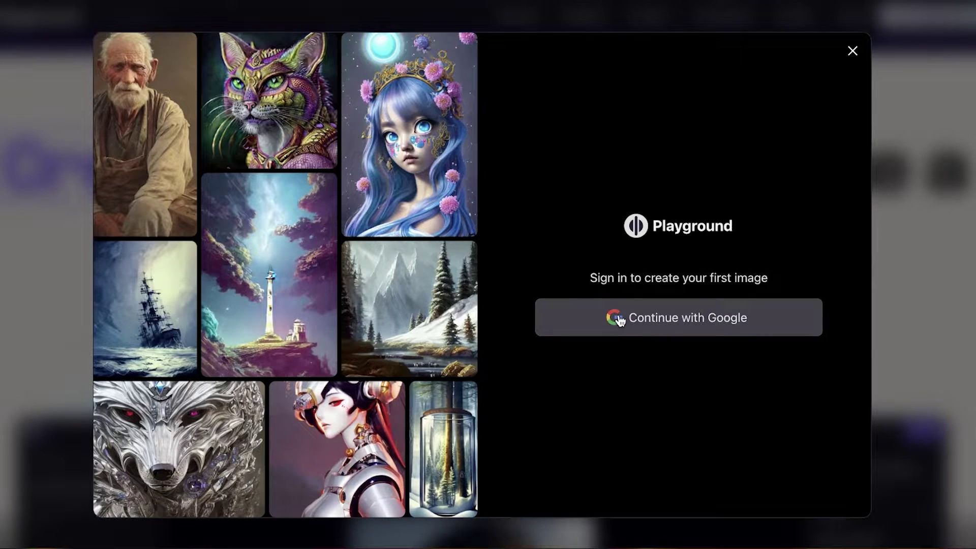
click(620, 321)
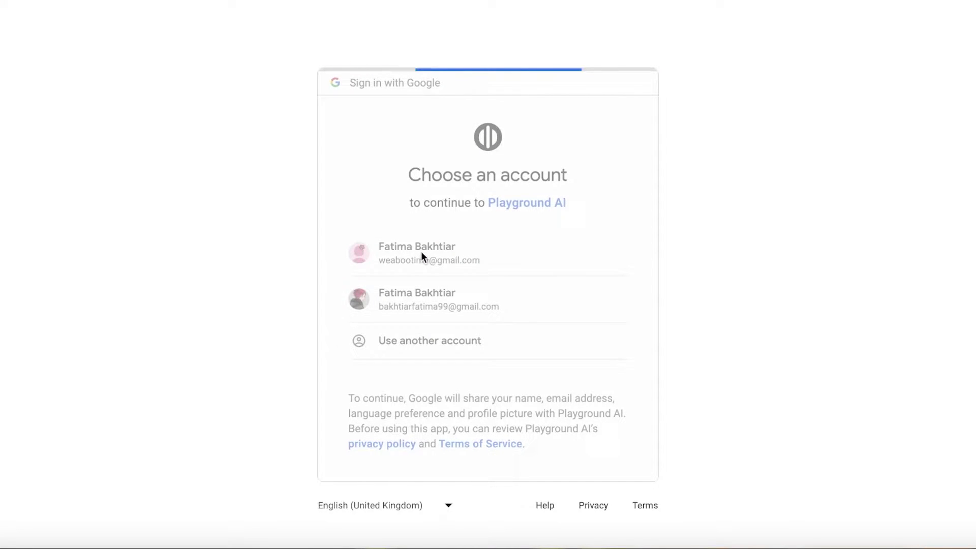
click(575, 390)
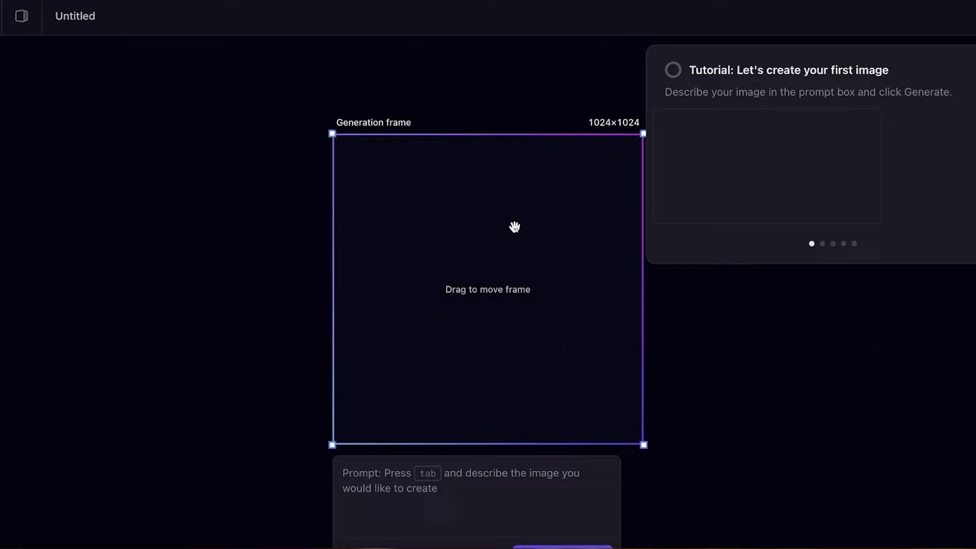
Step: Drag the empty 1024×1024 generation frame up and to the left on the canvas
click(561, 83)
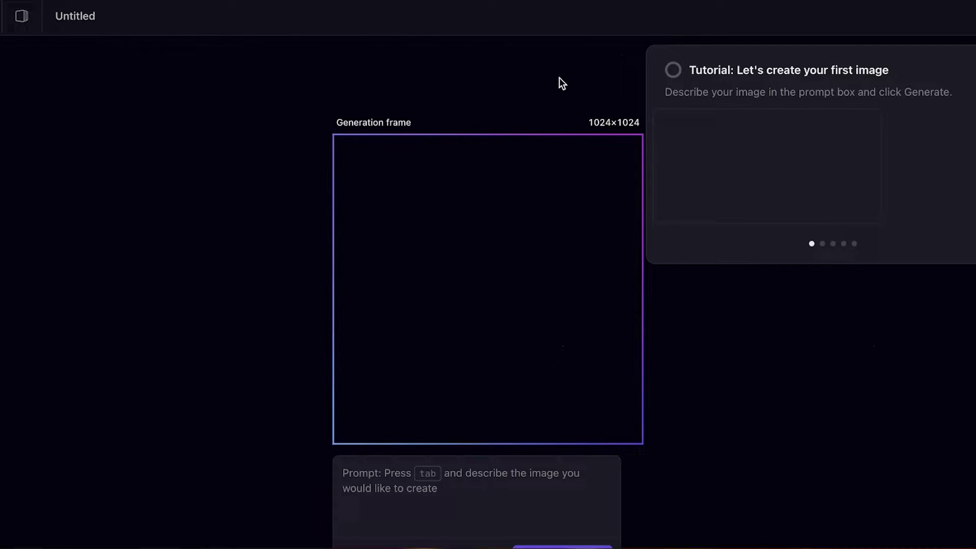
mouse_move(843, 247)
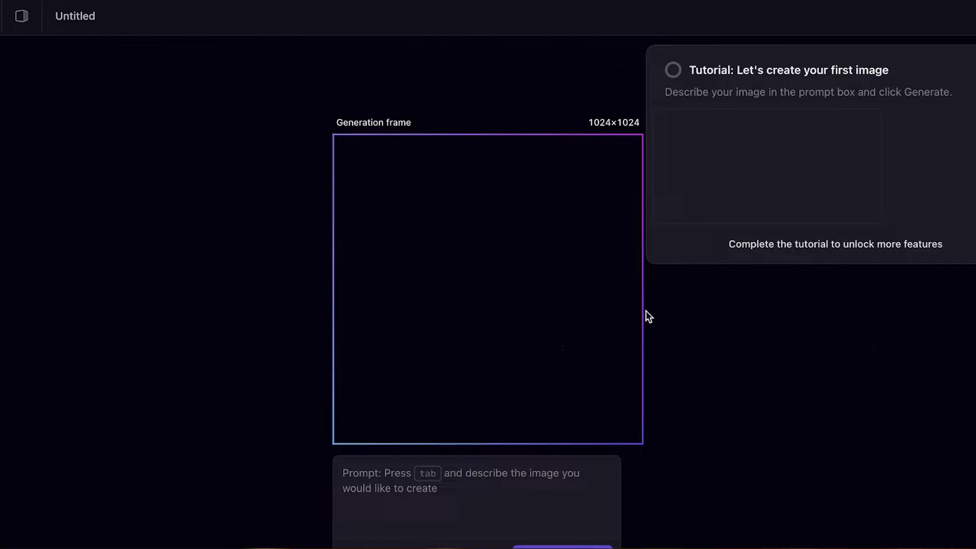
click(335, 137)
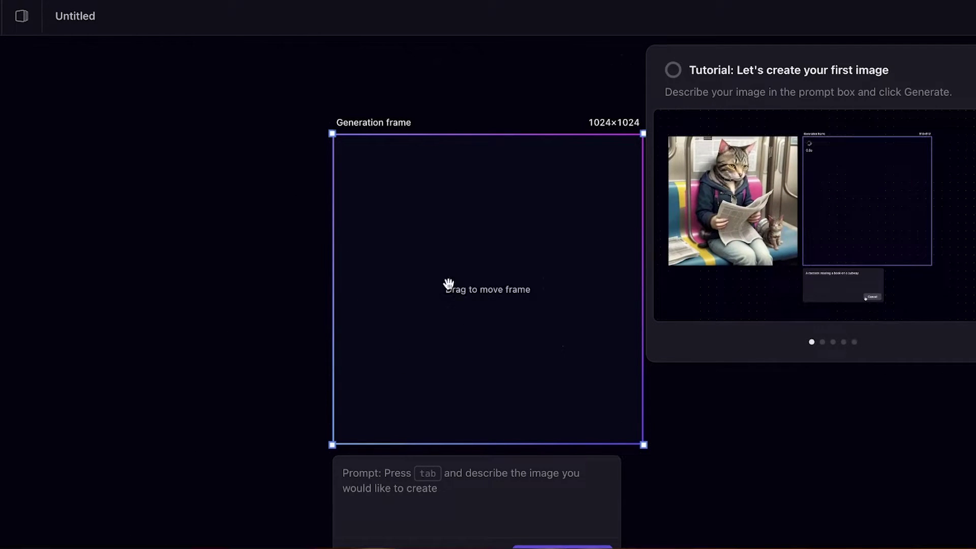
drag(448, 283, 292, 216)
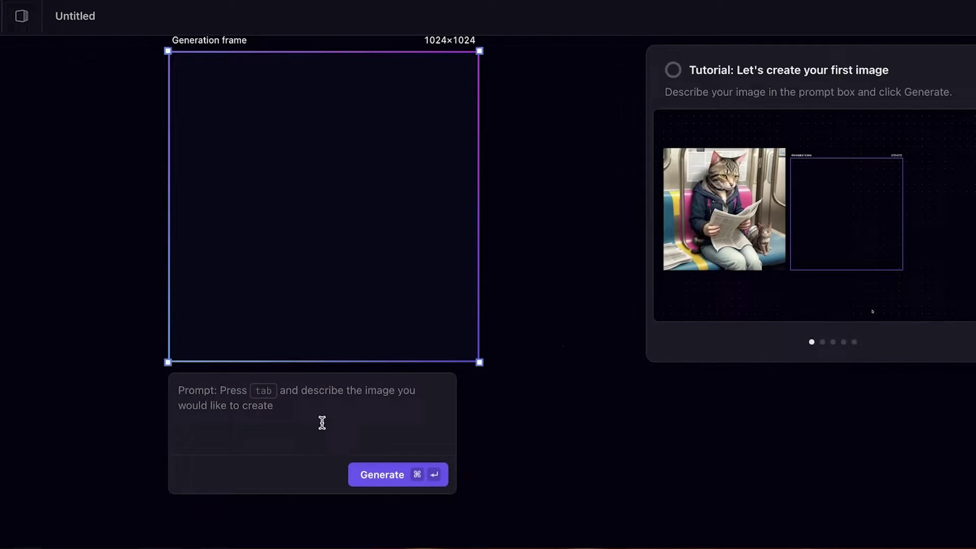
drag(310, 362, 261, 379)
Step: Put the cursor in the prompt box below the frame, leaving it empty
click(251, 435)
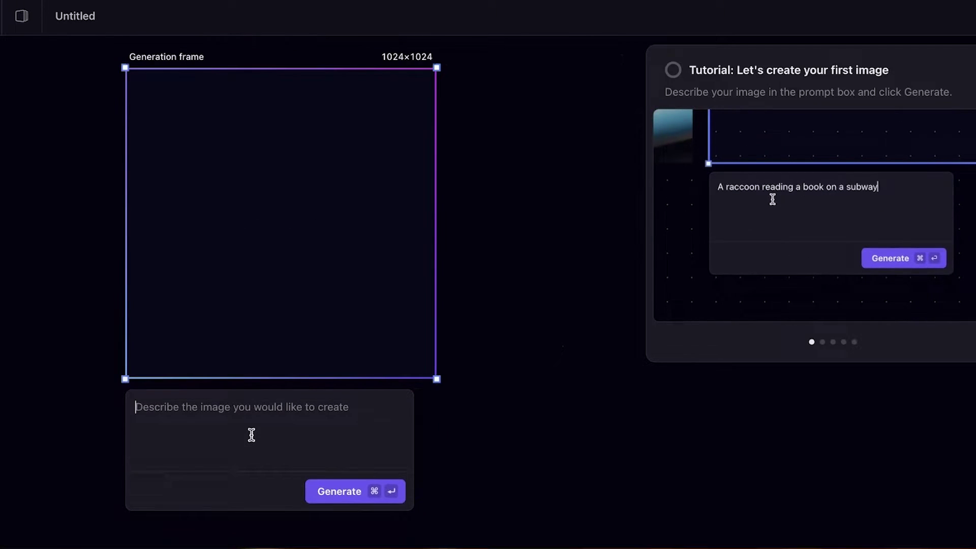
click(74, 413)
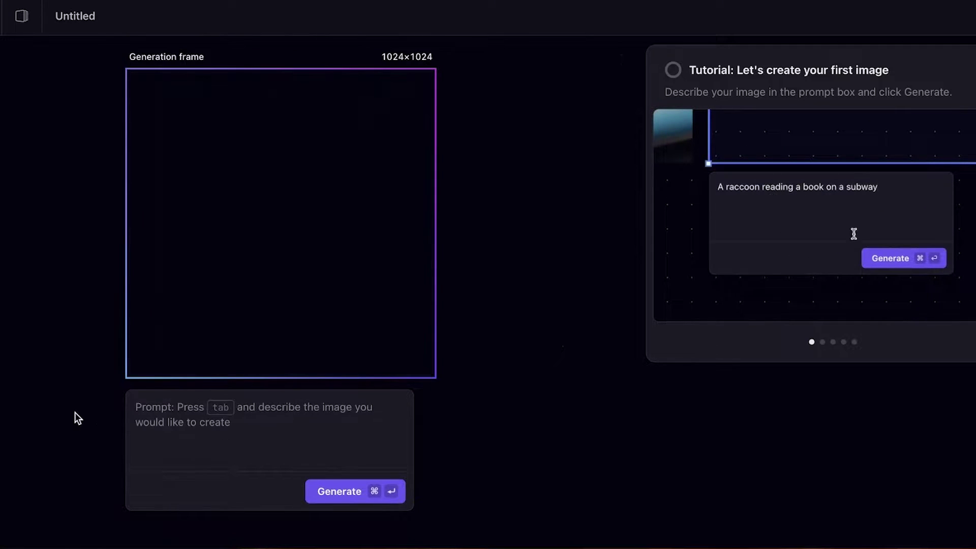
click(221, 420)
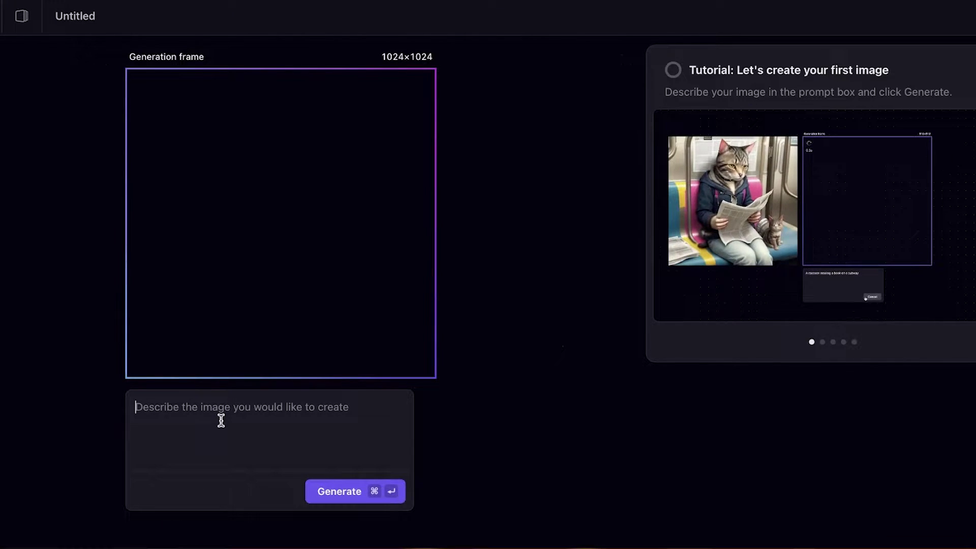
text(d)
key(BackSpace)
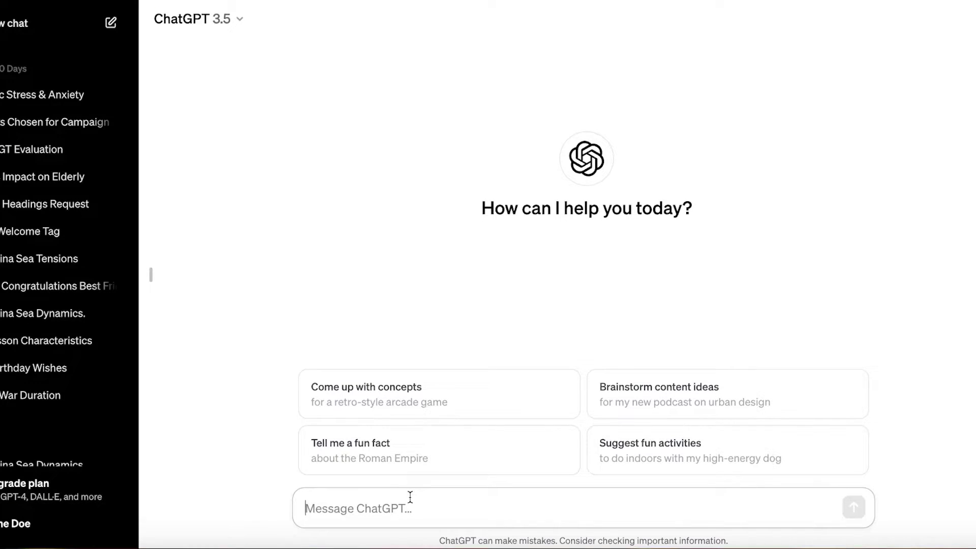
Step: Ask ChatGPT for a detailed prompt: fluffy white cat on a lawn among flowers and trees, mystical fantasy
text(a)
key(BackSpace)
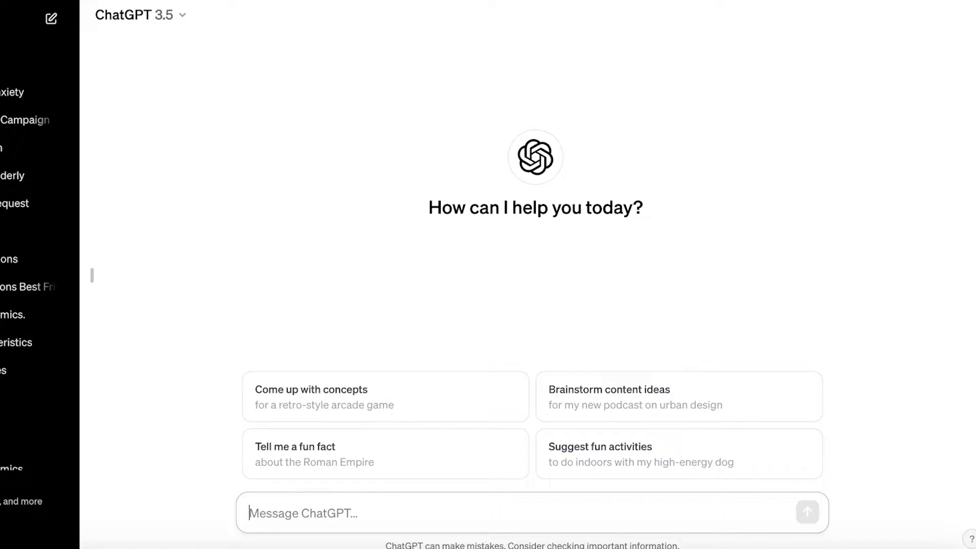
text(generate a detailed)
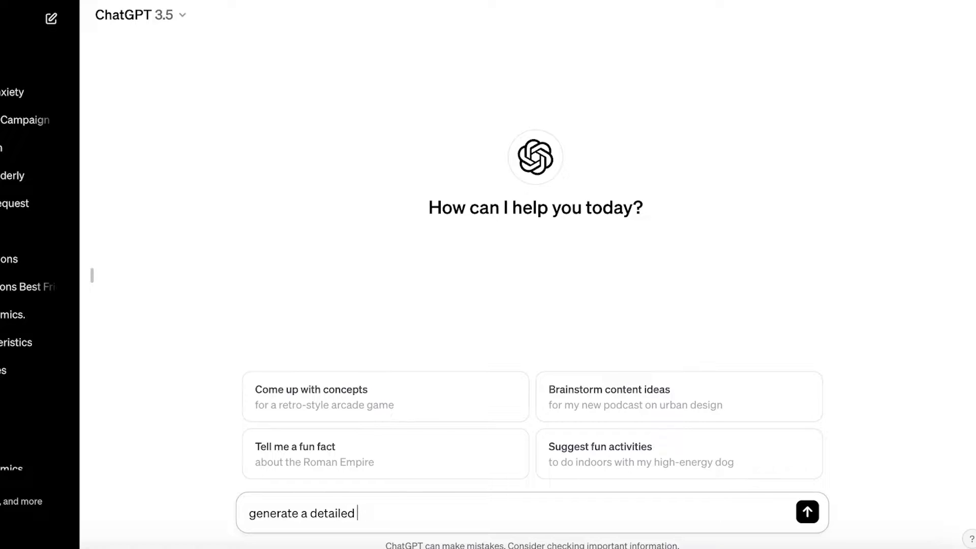
text(my promt to create a image of a)
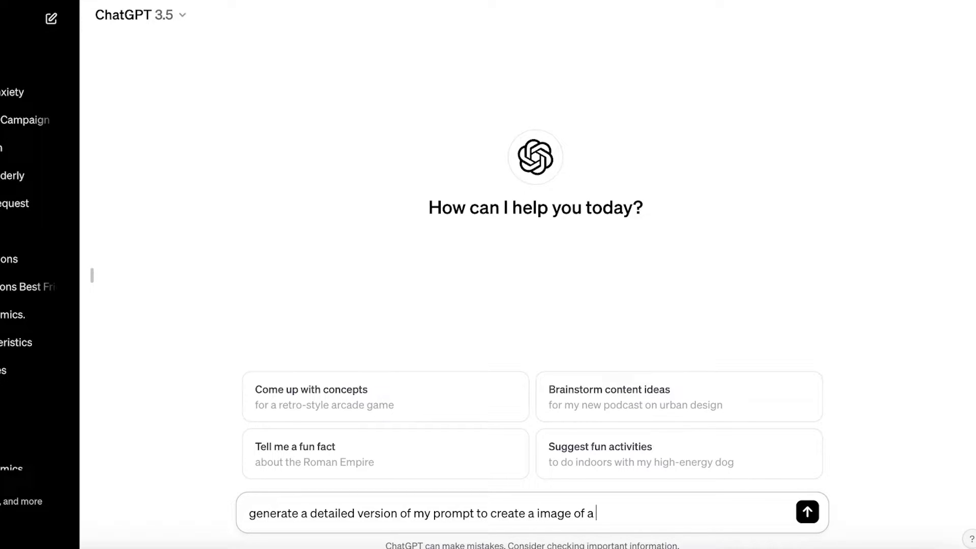
text(fluffy cat)
click(626, 511)
text(white)
key(End)
text(sit)
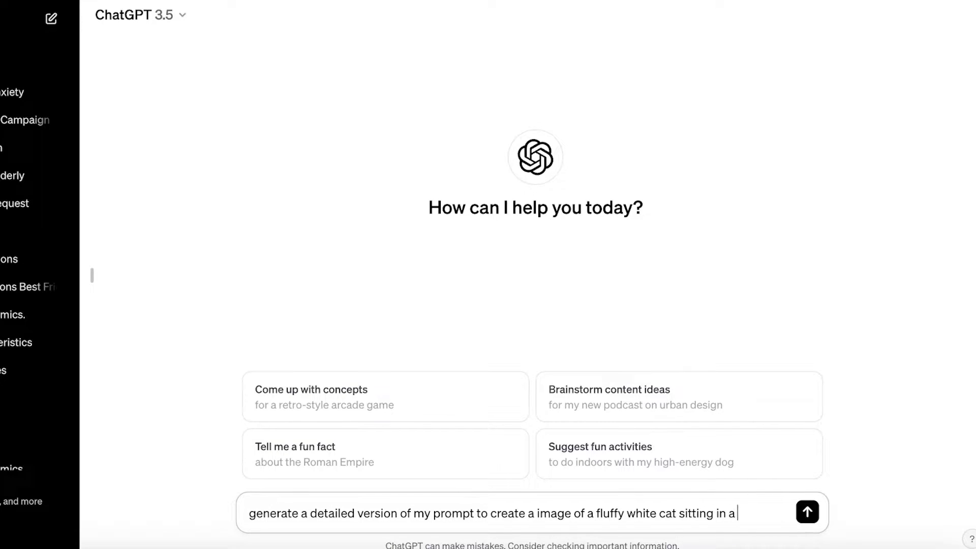
text(ting in a lawn wit)
text(ounded by flowers and tree)
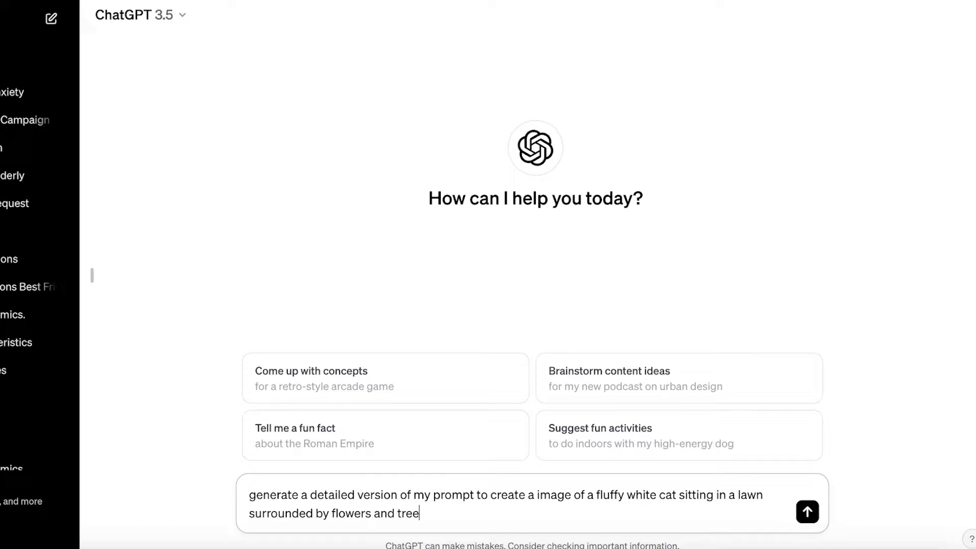
text(s, mystical and)
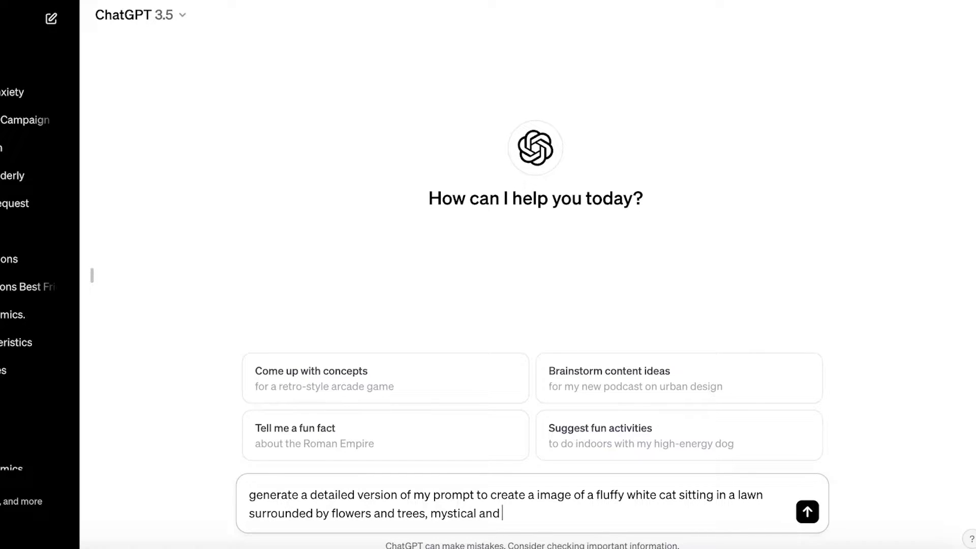
text( fantasy)
key(Return)
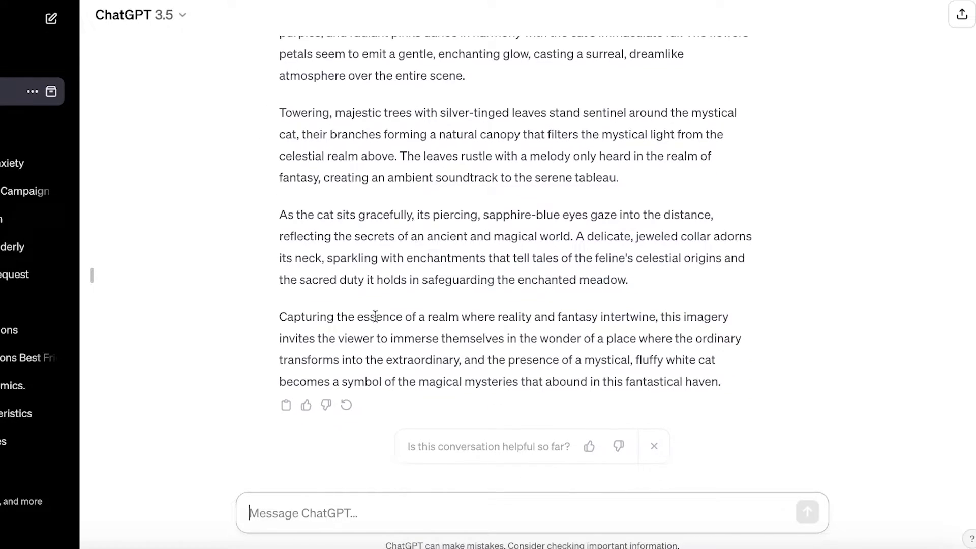
Step: Ask ChatGPT to 'summarize this into 10 lines or less'
text(sum)
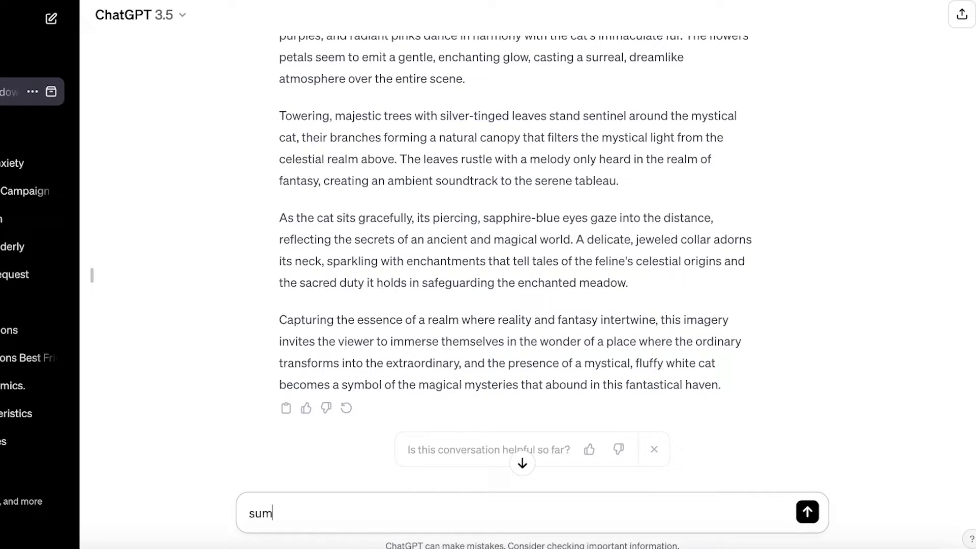
text(marize this into 10 line)
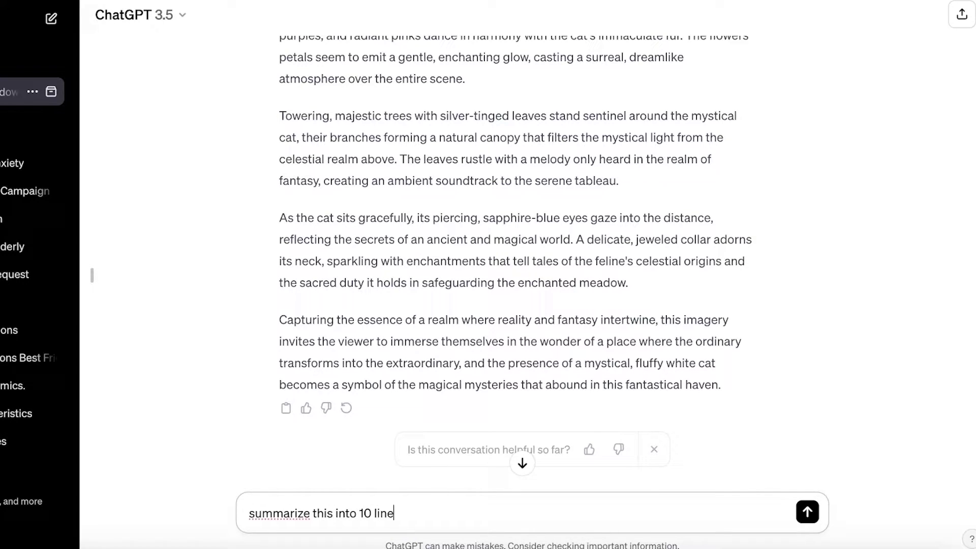
text(s or less)
key(Return)
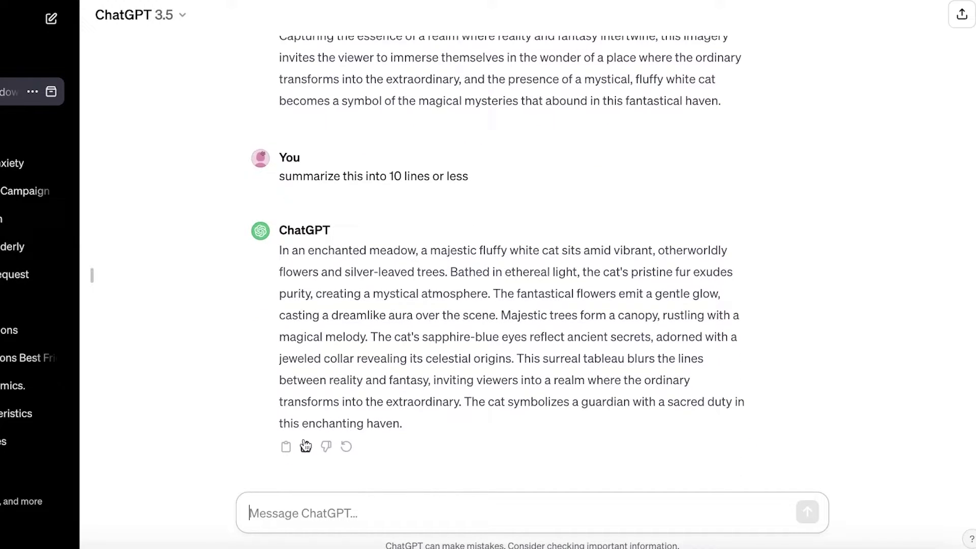
Step: Paste ChatGPT's cat summary into Playground's prompt, generate it, then resize and reposition the image
click(286, 446)
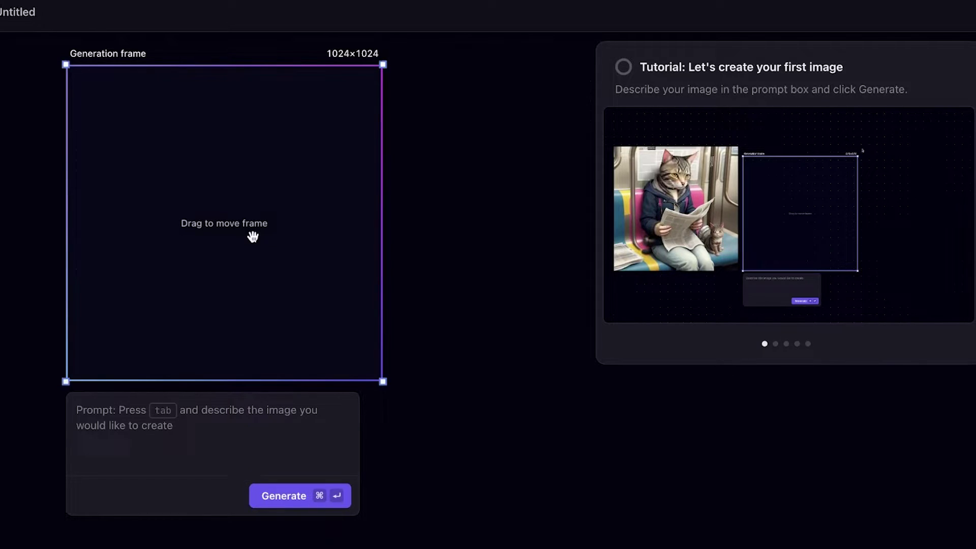
click(185, 427)
key(super+v)
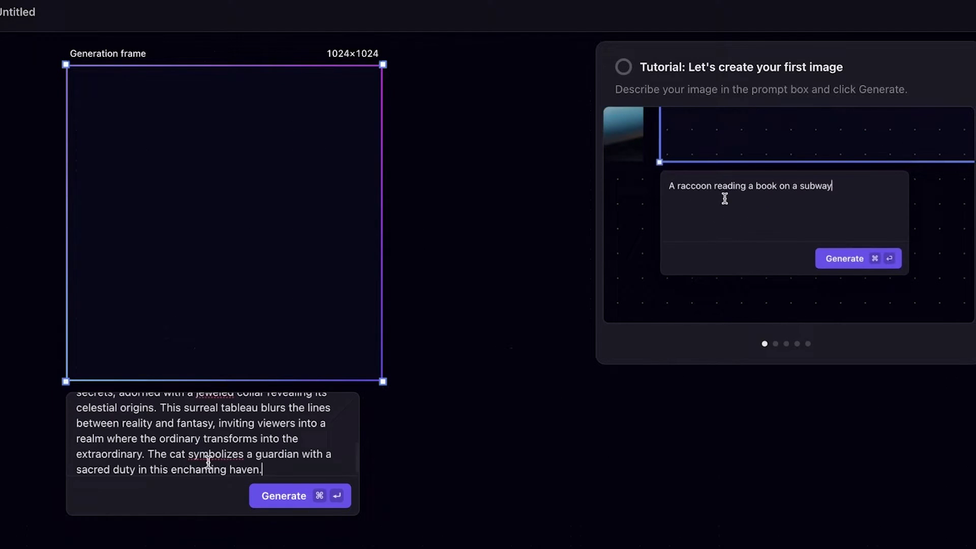
click(276, 500)
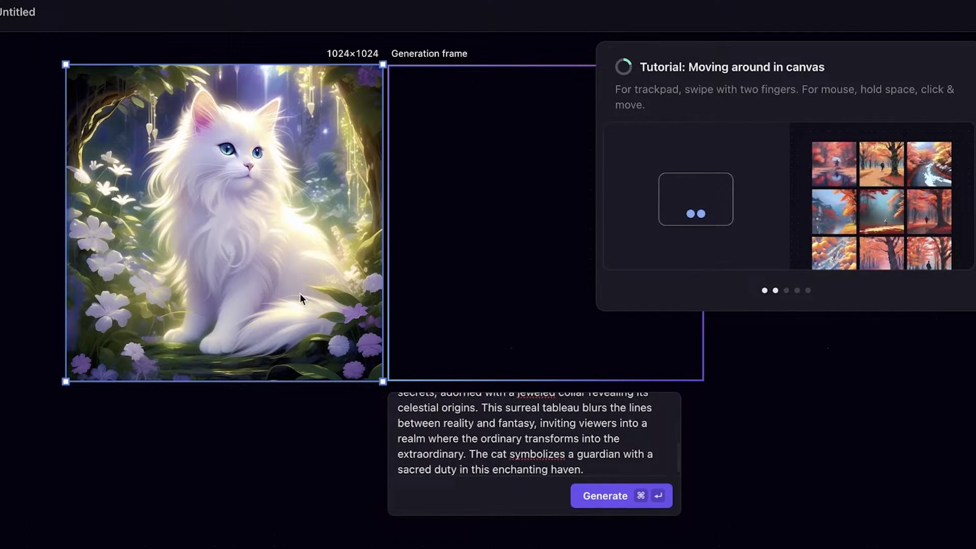
drag(382, 387, 650, 548)
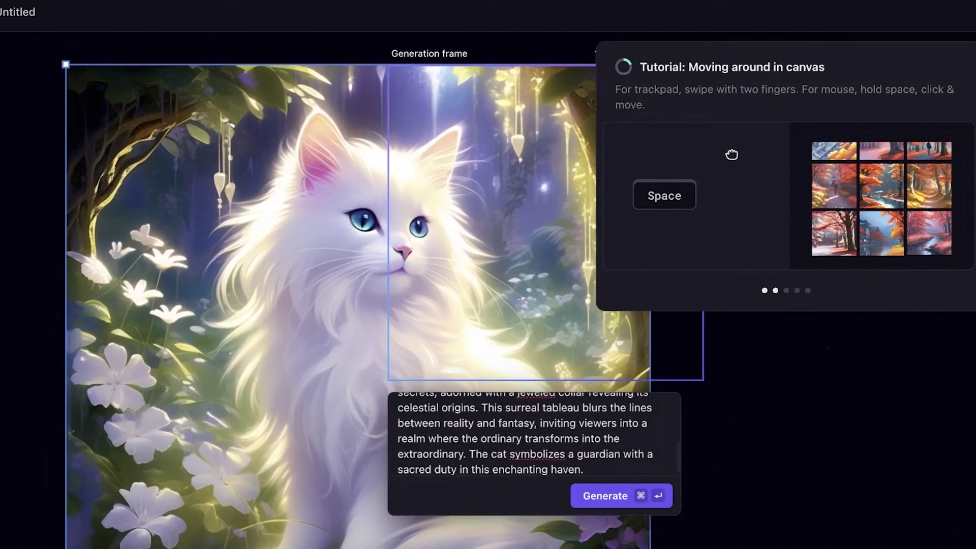
drag(248, 340, 84, 215)
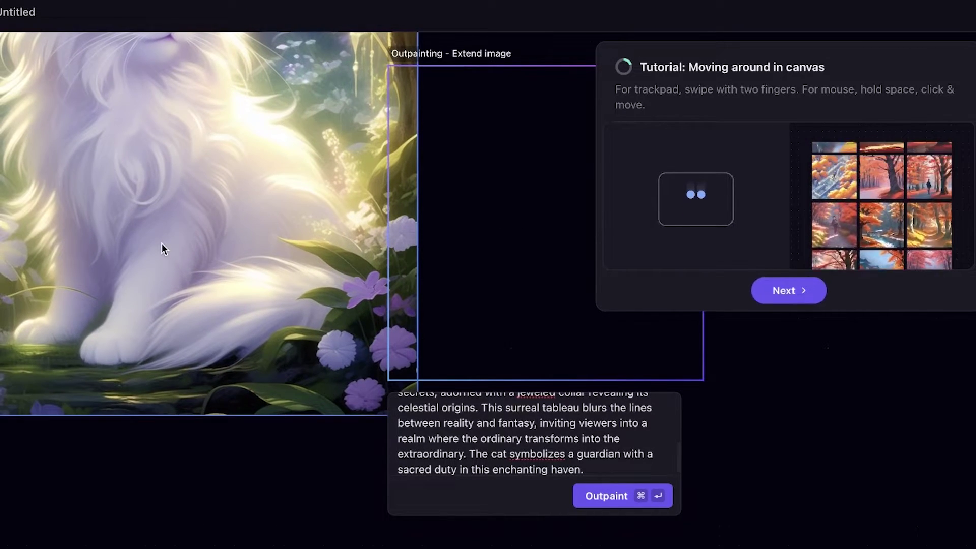
Step: Replace the prompt with 'add roses here' and outpaint the area right of the cat image
drag(162, 243, 300, 480)
drag(290, 276, 273, 334)
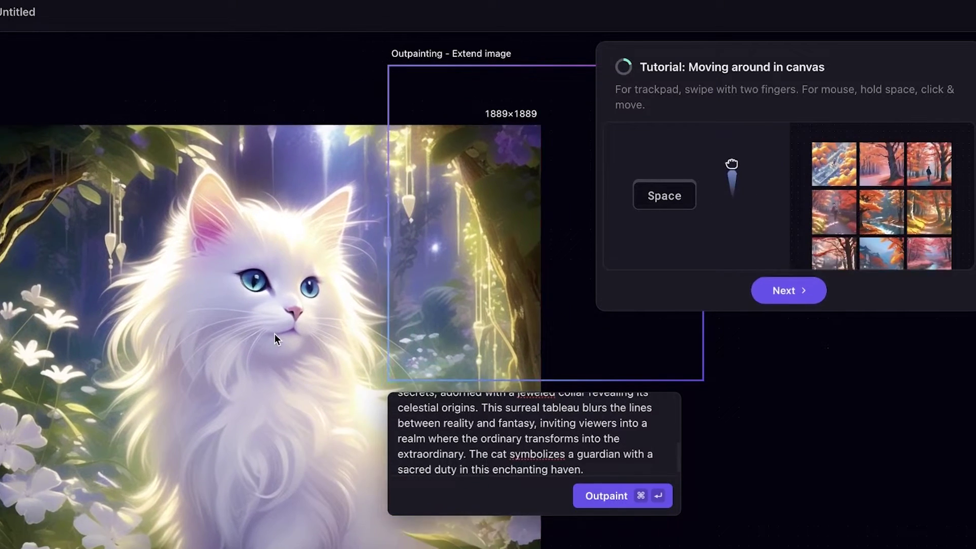
click(273, 336)
double_click(516, 423)
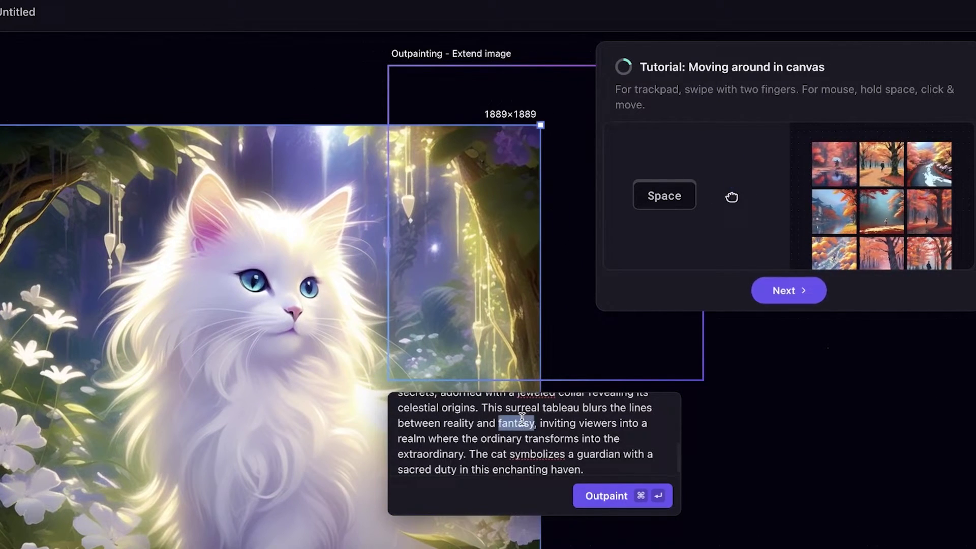
key(super+a)
text(add r)
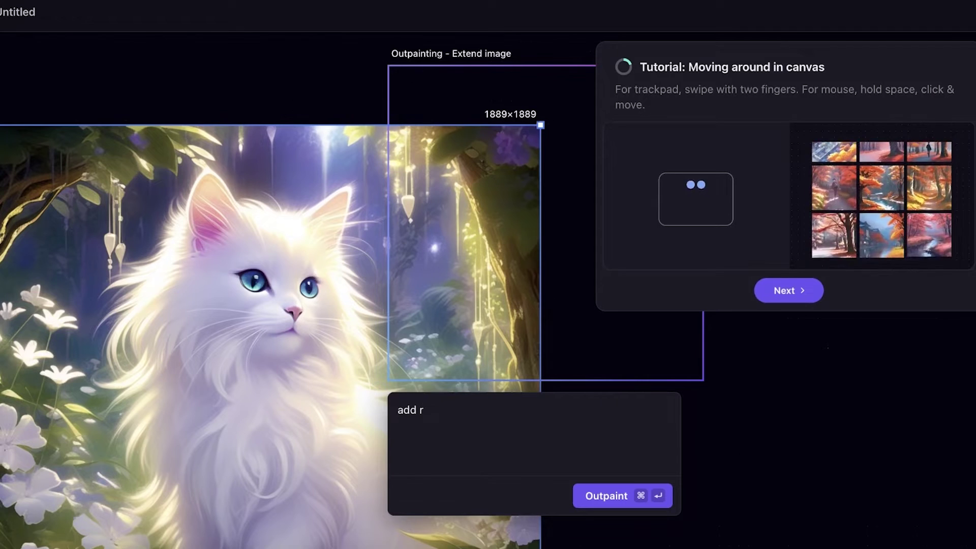
text(oses here)
key(Return)
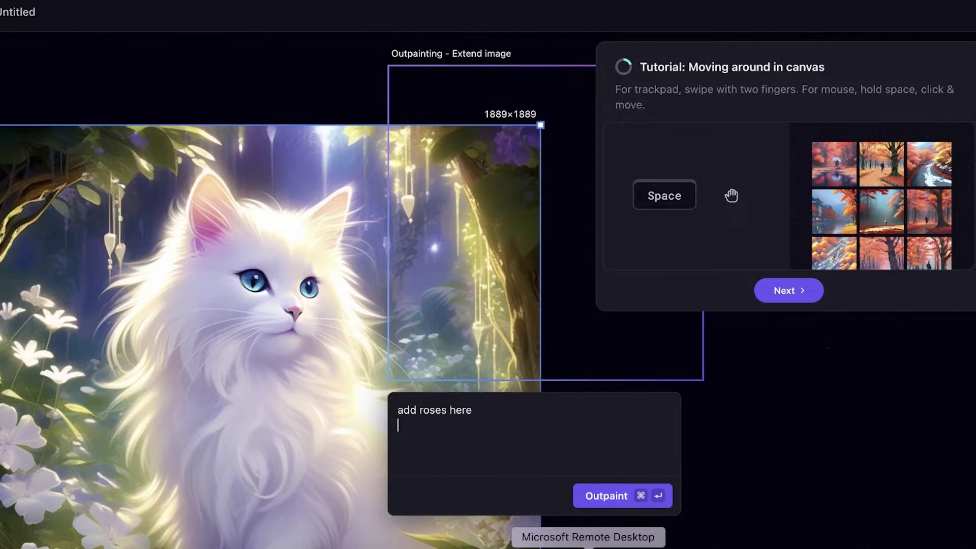
click(609, 497)
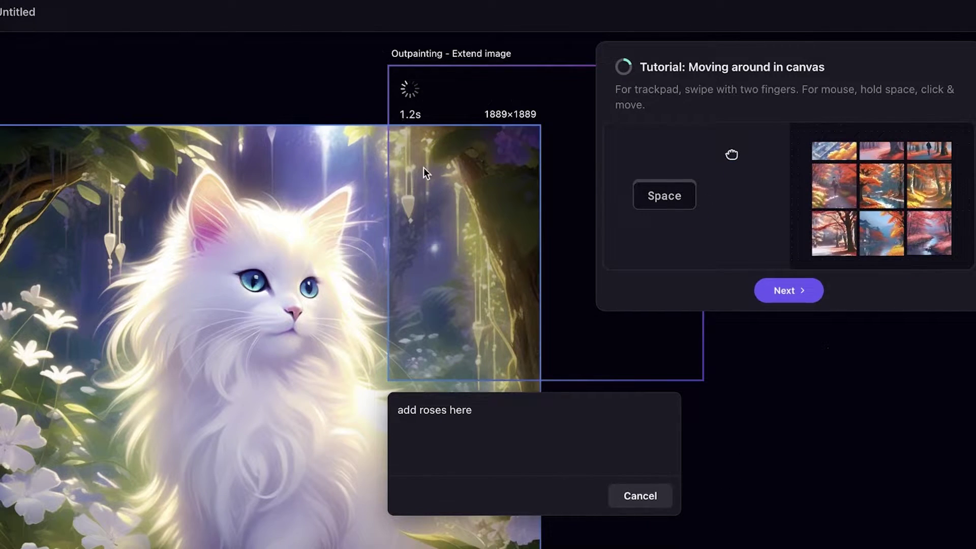
click(786, 290)
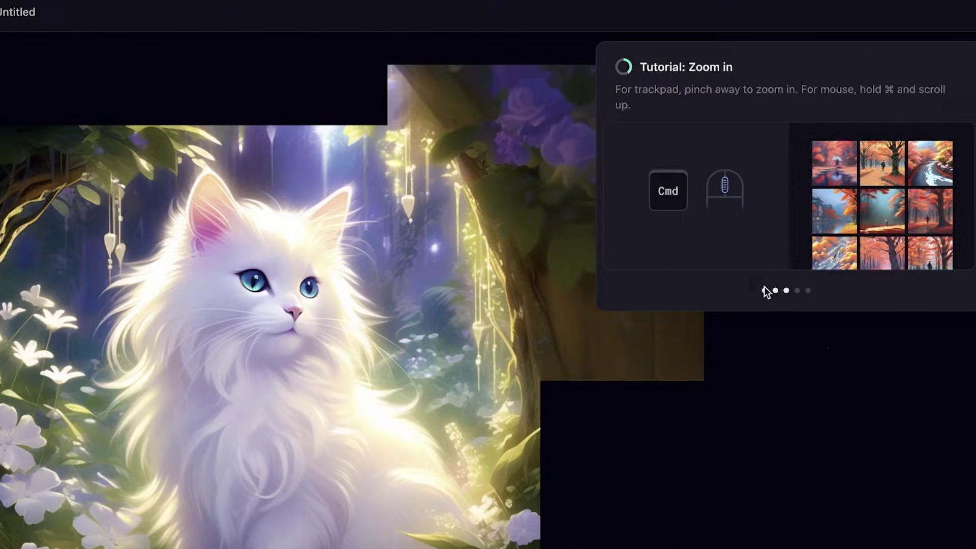
scroll(282, 334, right, 4)
scroll(304, 346, down, 2)
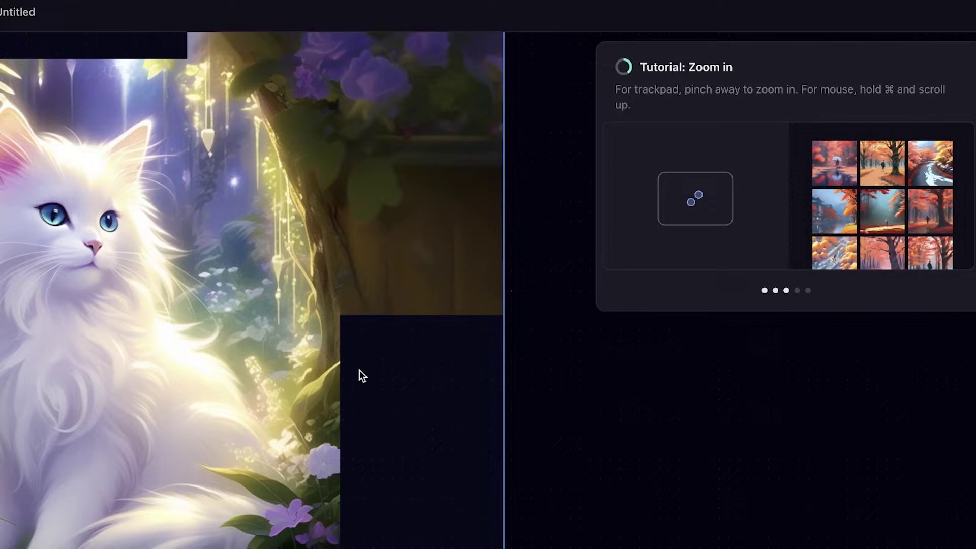
scroll(547, 279, down, 2)
scroll(294, 349, up, 5)
scroll(313, 226, down, 2)
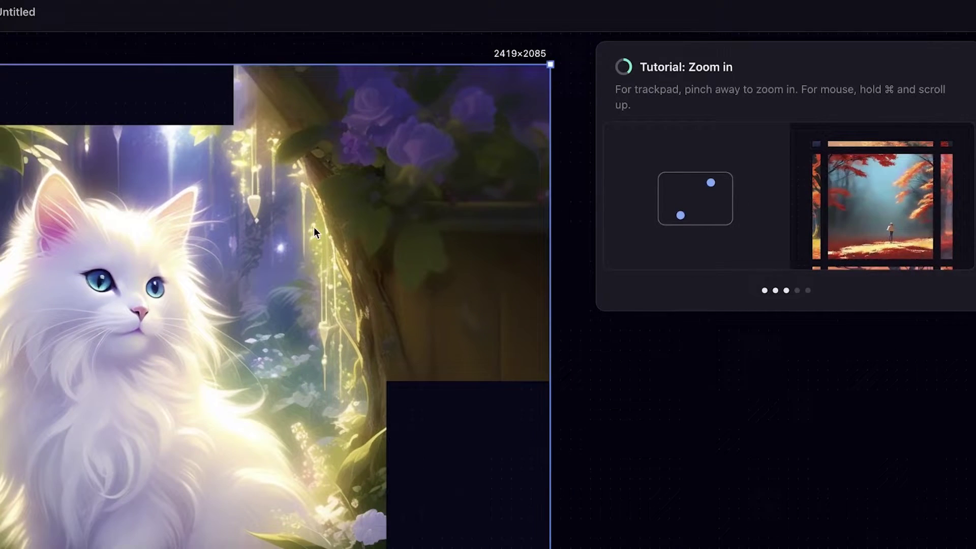
scroll(262, 268, down, 5)
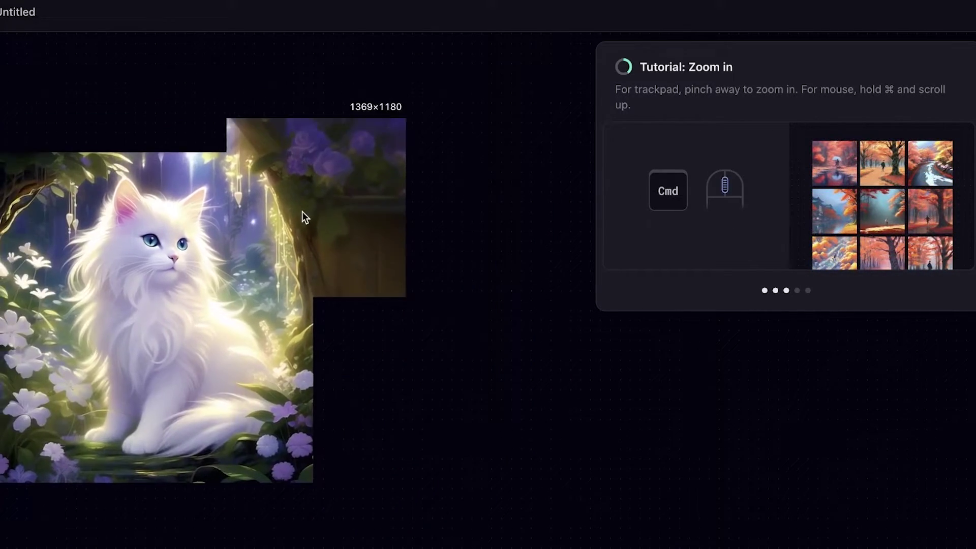
scroll(303, 216, down, 2)
scroll(340, 166, right, 1)
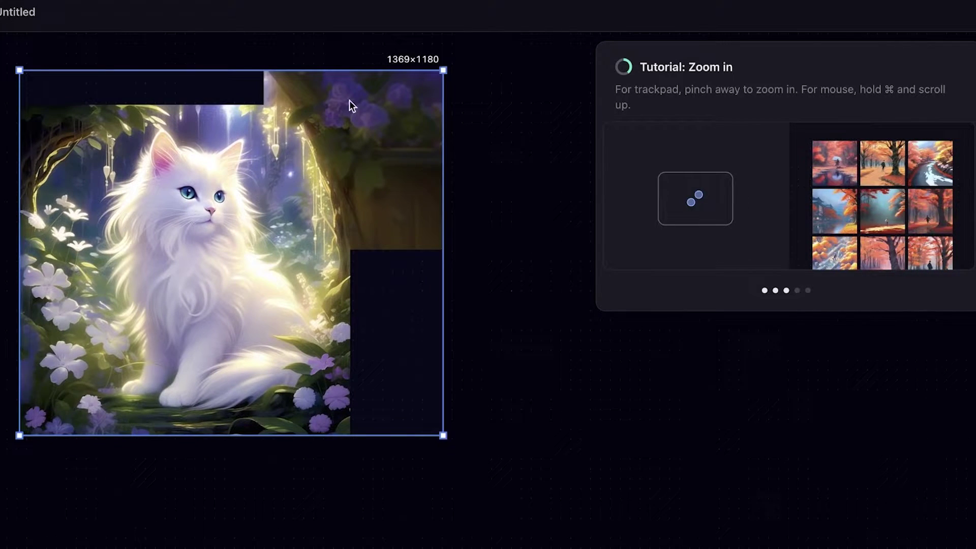
scroll(349, 100, right, 5)
click(130, 293)
scroll(239, 249, right, 2)
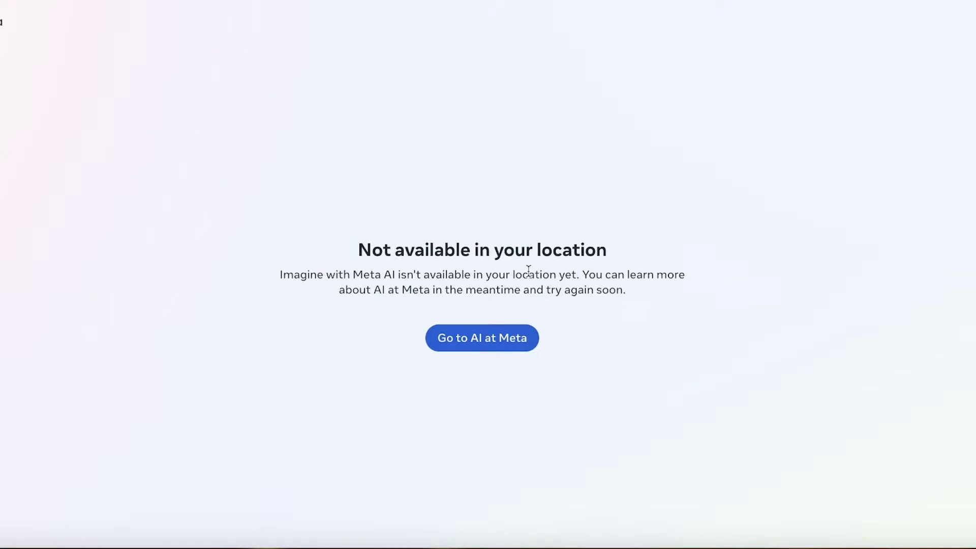
Step: Go from the Imagine-not-available notice to the AI at Meta site and scroll its page
click(488, 335)
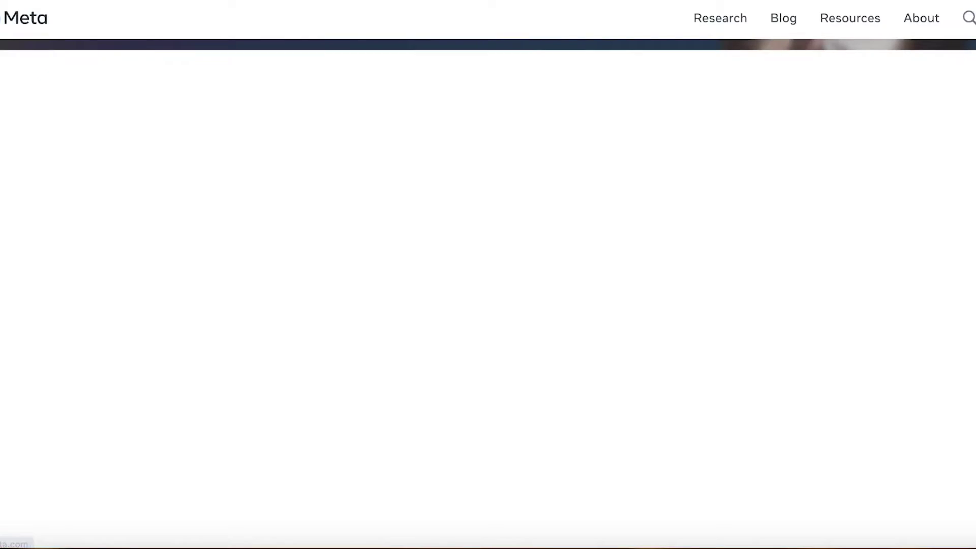
scroll(358, 155, down, 8)
scroll(443, 136, up, 5)
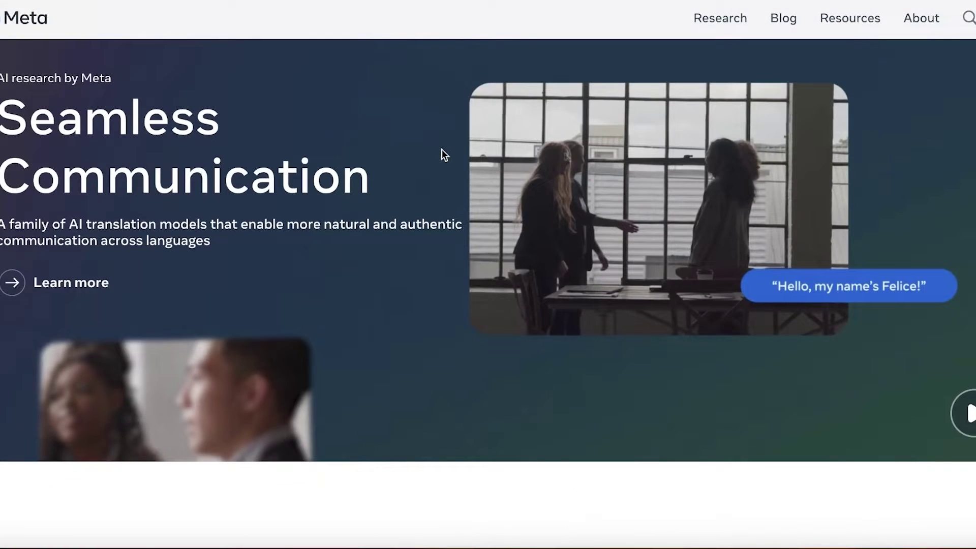
scroll(439, 175, up, 2)
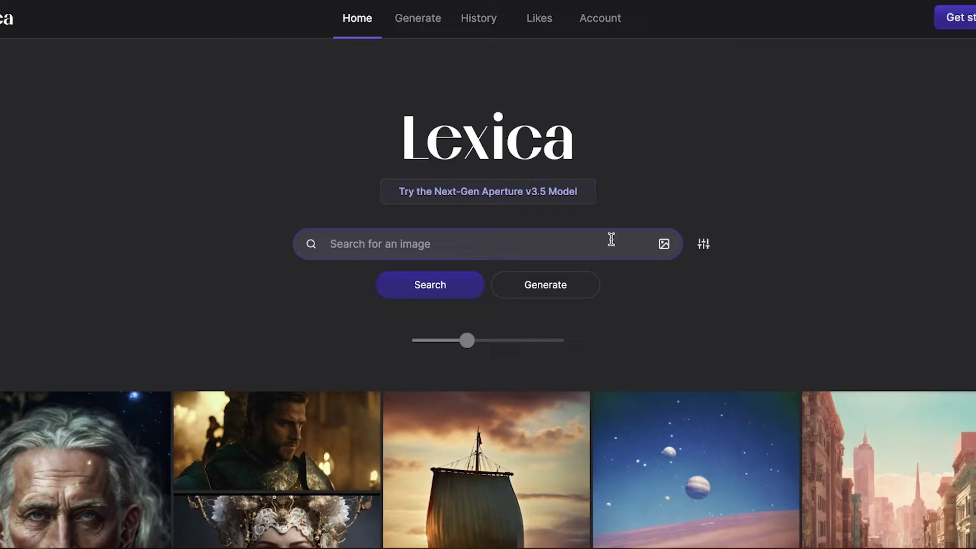
Step: Paste the cat summary into Lexica, switch to Generate, and sign in with a Google account
key(ctrl+v)
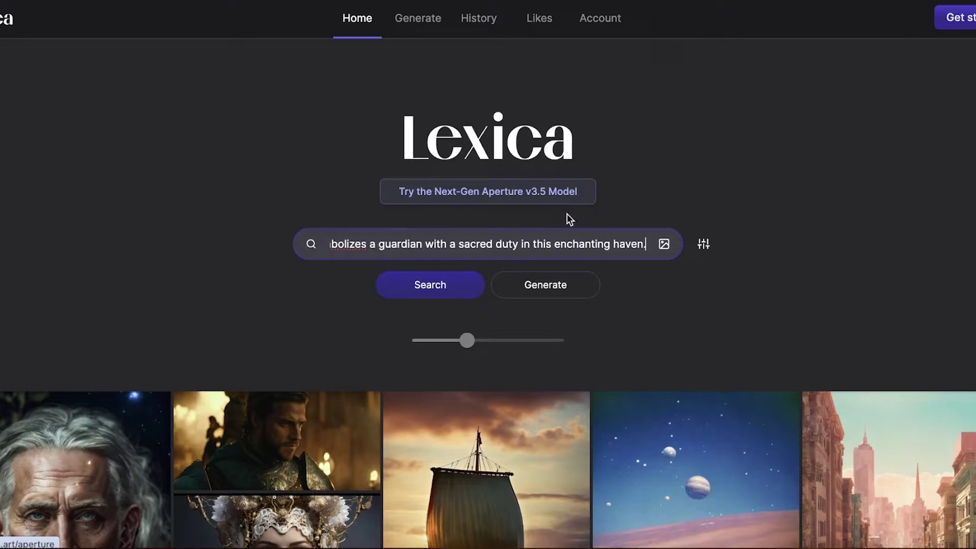
click(541, 284)
click(556, 122)
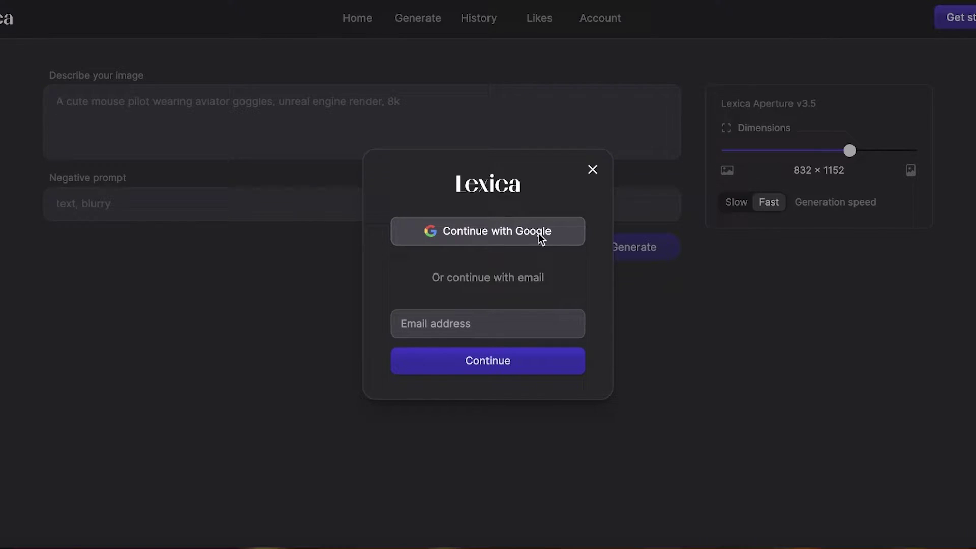
click(541, 233)
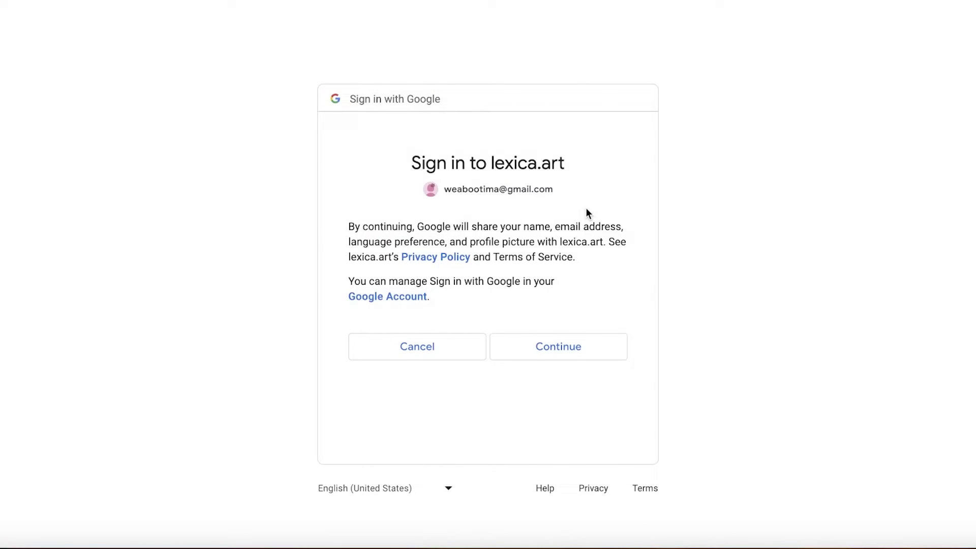
click(586, 352)
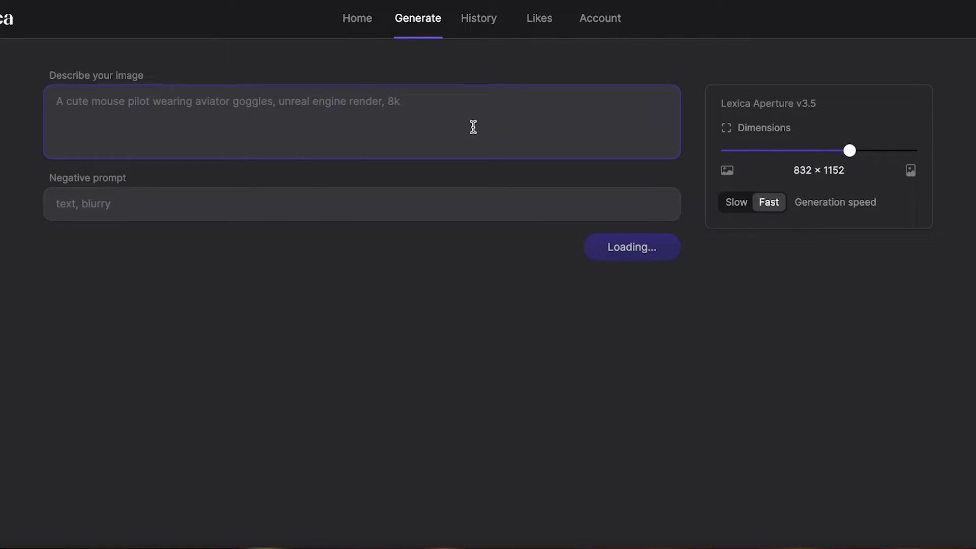
Step: Enter 'birds' as Lexica's negative prompt and set the dimensions to 1024 × 1024
click(446, 275)
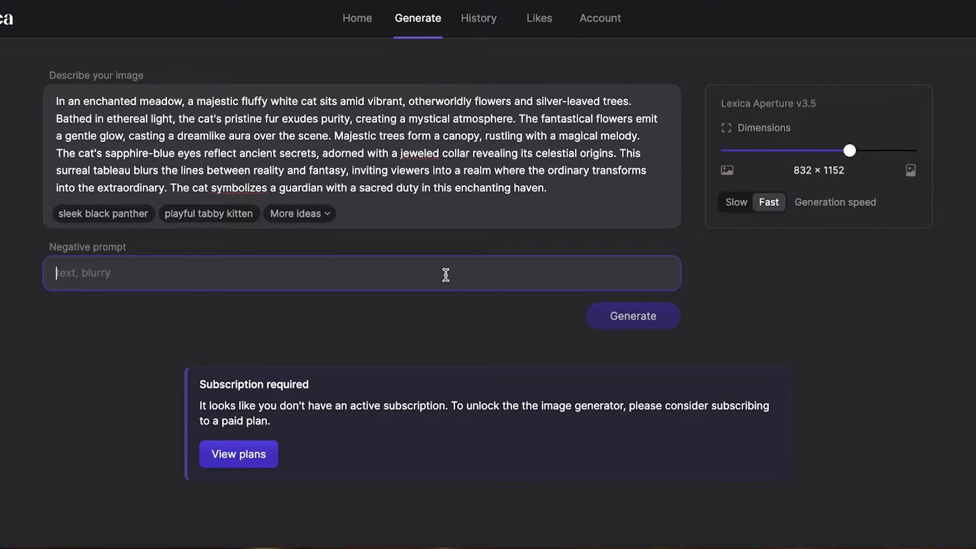
text(do)
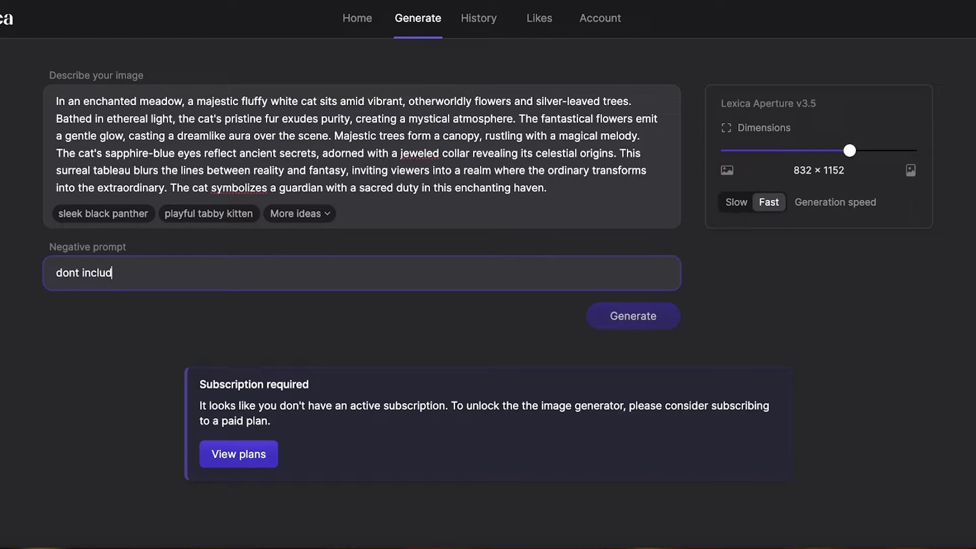
text(nt inc)
key(BackSpace)
key(BackSpace)
key(BackSpace)
key(BackSpace)
key(BackSpace)
key(BackSpace)
key(BackSpace)
key(BackSpace)
text(birds)
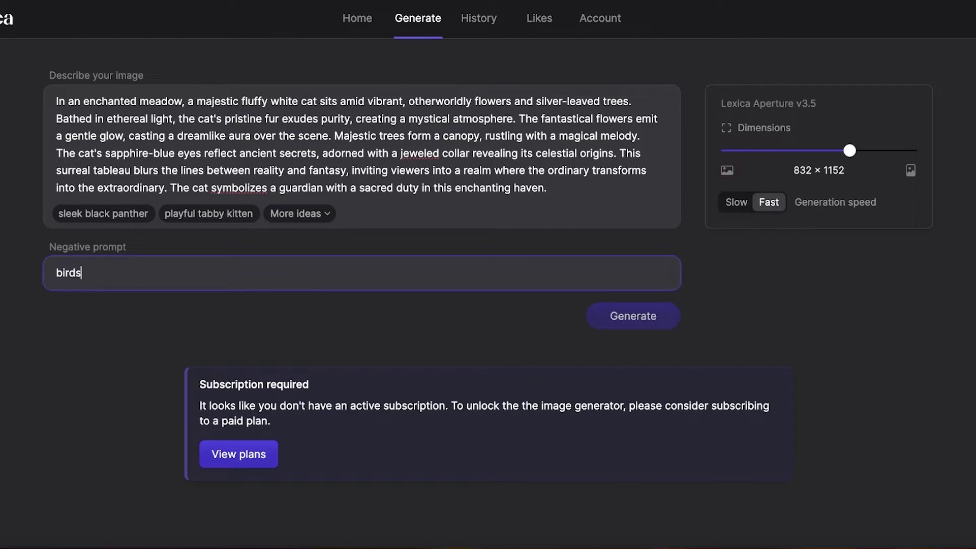
key(Tab)
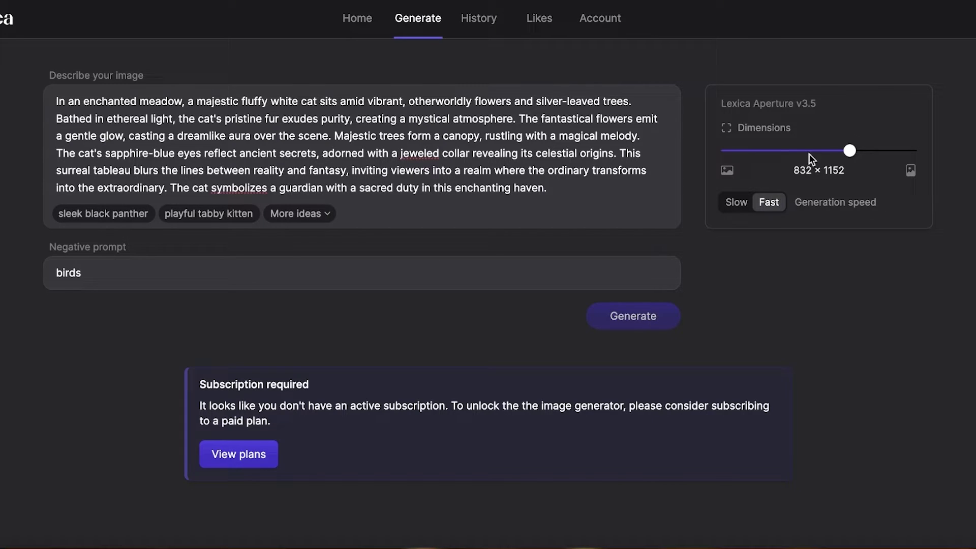
drag(848, 151, 818, 150)
click(762, 213)
scroll(660, 289, down, 1)
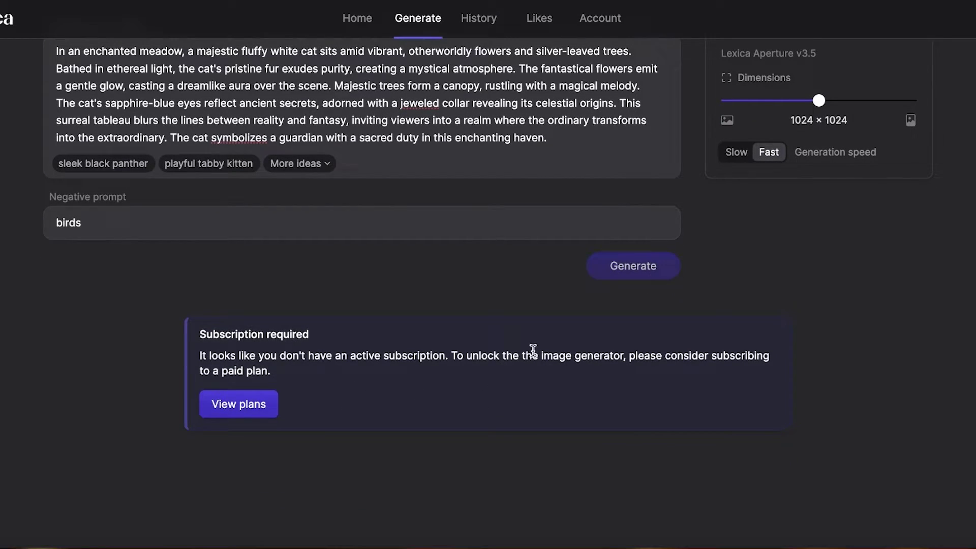
Step: Review Lexica's subscription plans, then switch to the Synthesys X tab
click(239, 406)
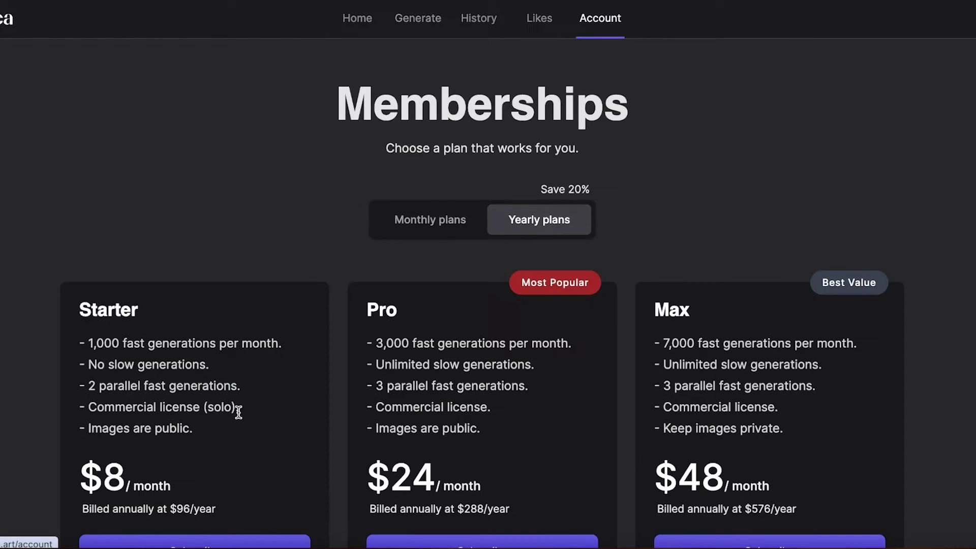
scroll(289, 365, down, 1)
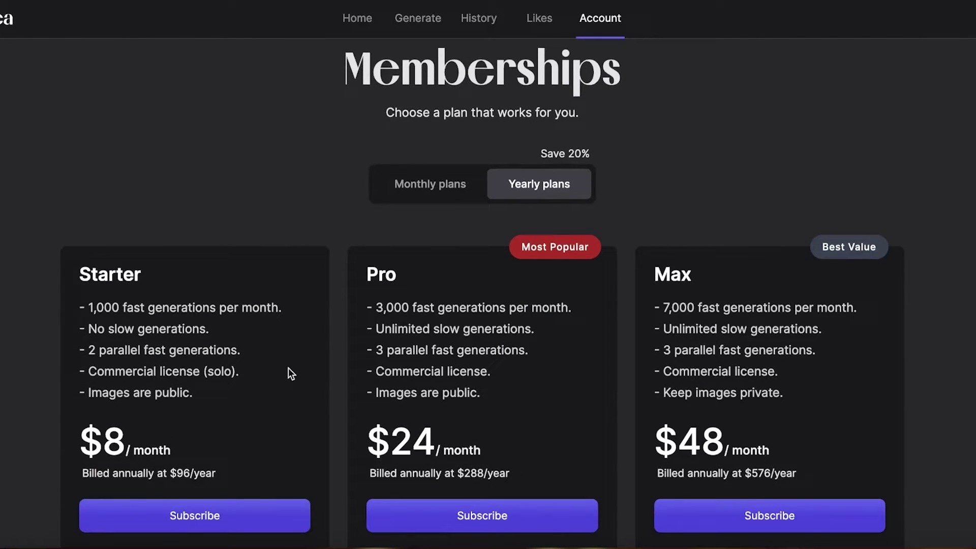
scroll(571, 312, down, 4)
scroll(546, 251, up, 4)
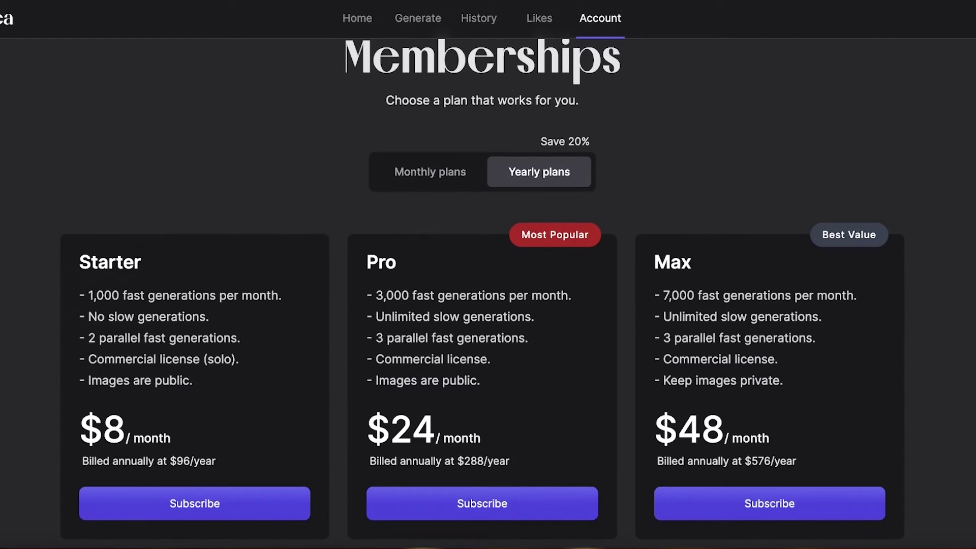
click(599, 1)
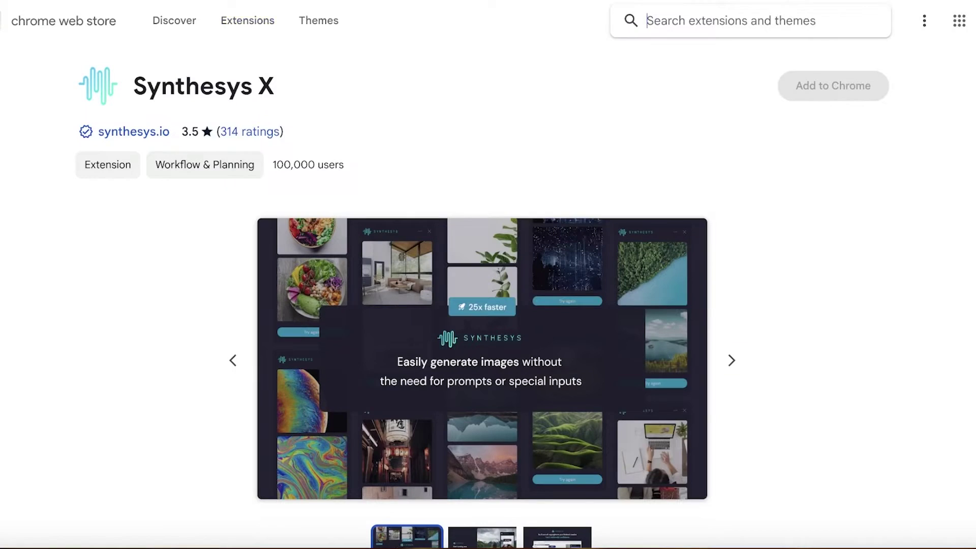
Step: Install the Synthesys X extension in Chrome and pin it to the toolbar
click(825, 98)
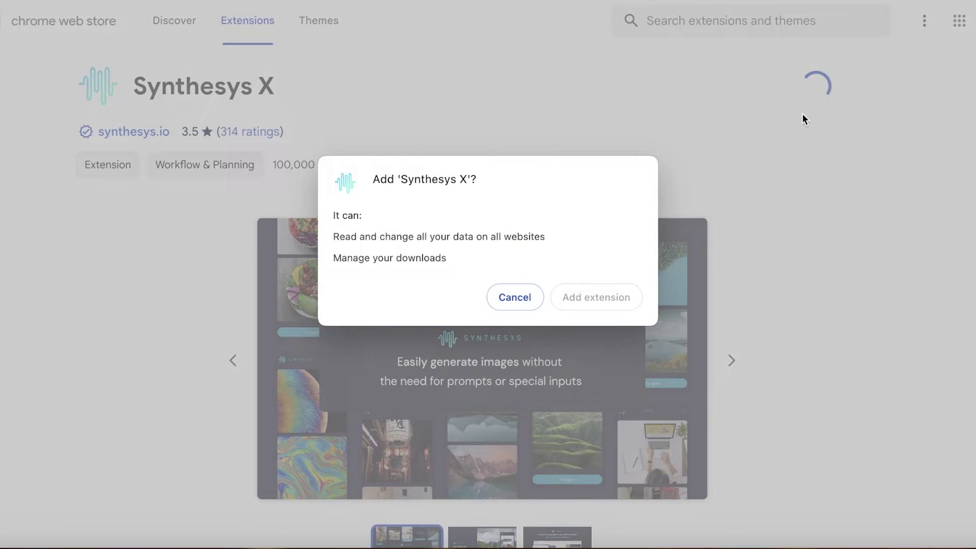
click(569, 297)
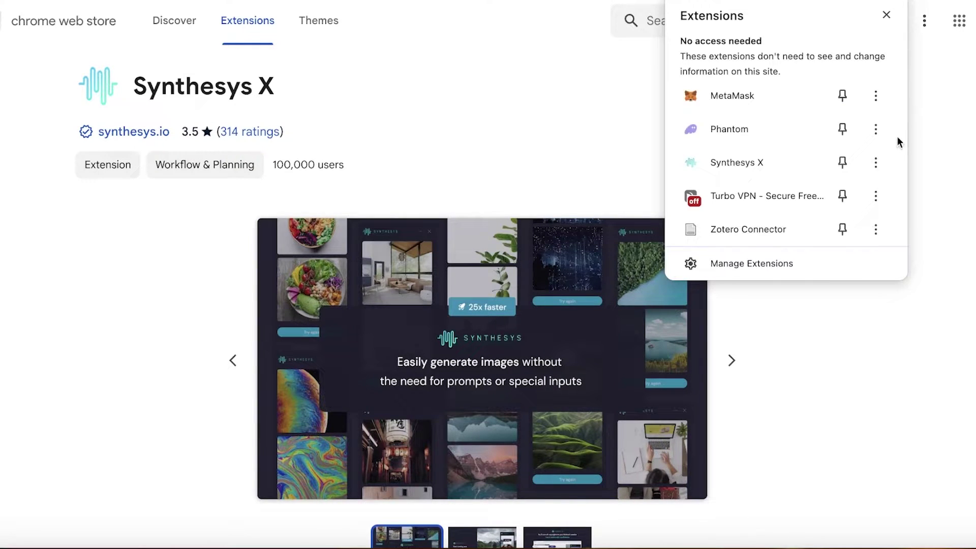
click(842, 162)
key(Escape)
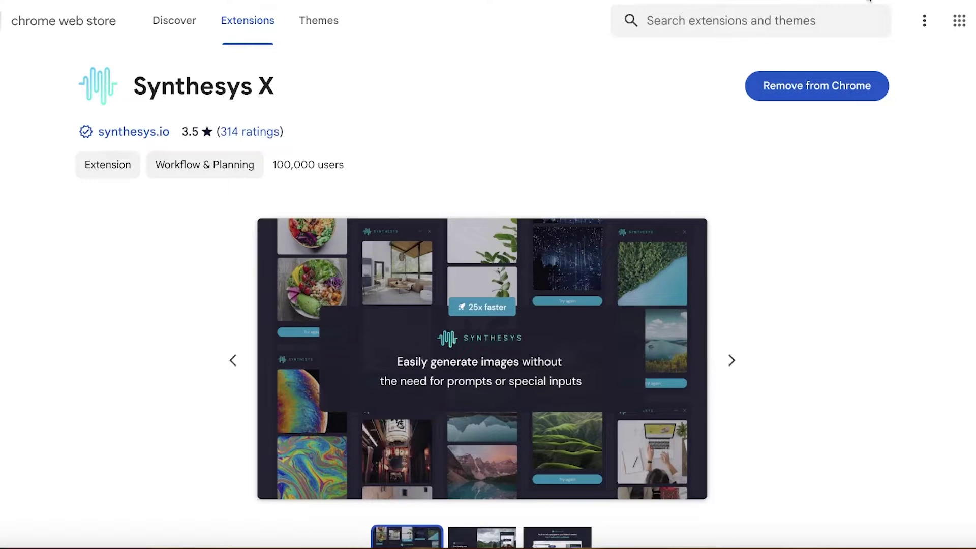
scroll(753, 149, down, 8)
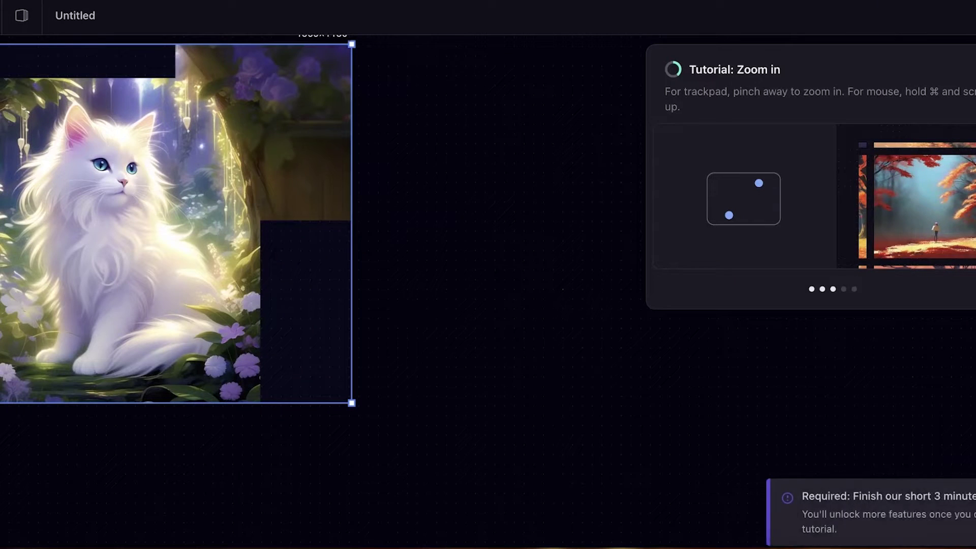
Step: Apply the crop to the white cat image, then dismiss the Synthesys announcement panel
scroll(303, 305, down, 3)
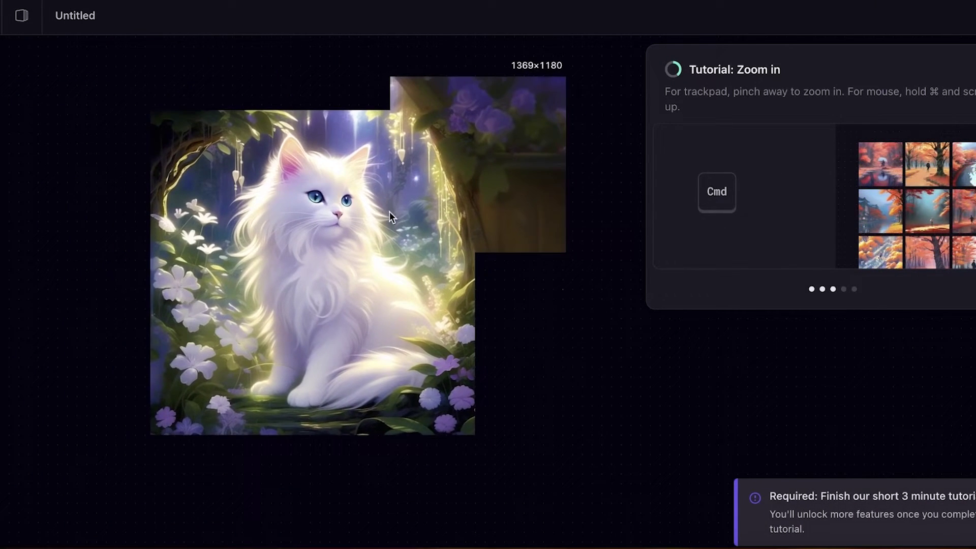
scroll(377, 212, up, 2)
click(181, 55)
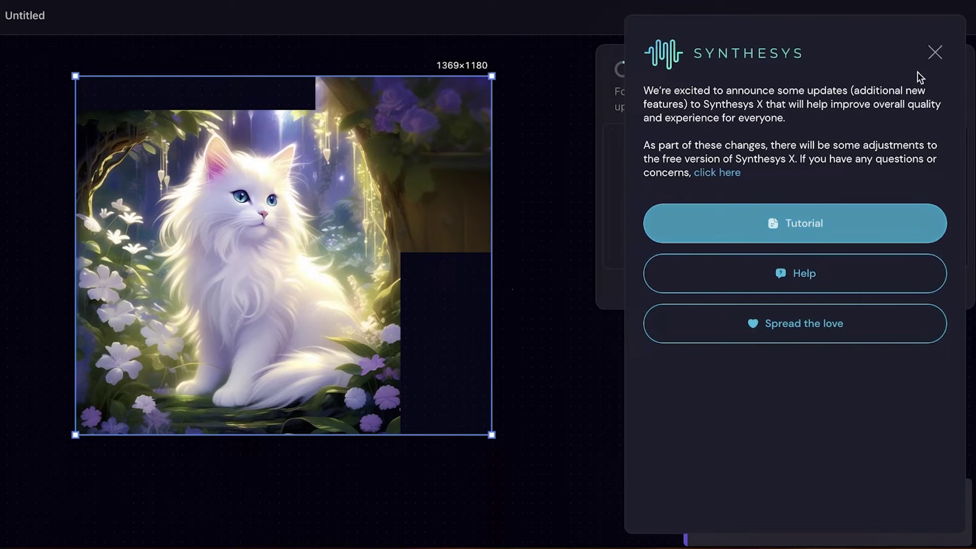
click(935, 51)
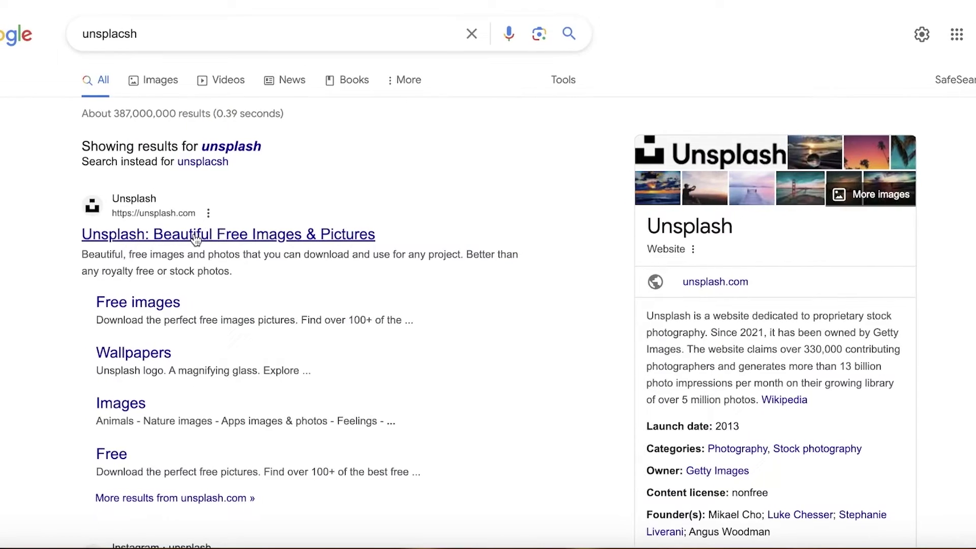
Step: Go to unsplash.com from the Google results and open the man's photo in the grid
click(196, 235)
scroll(270, 250, down, 6)
click(830, 264)
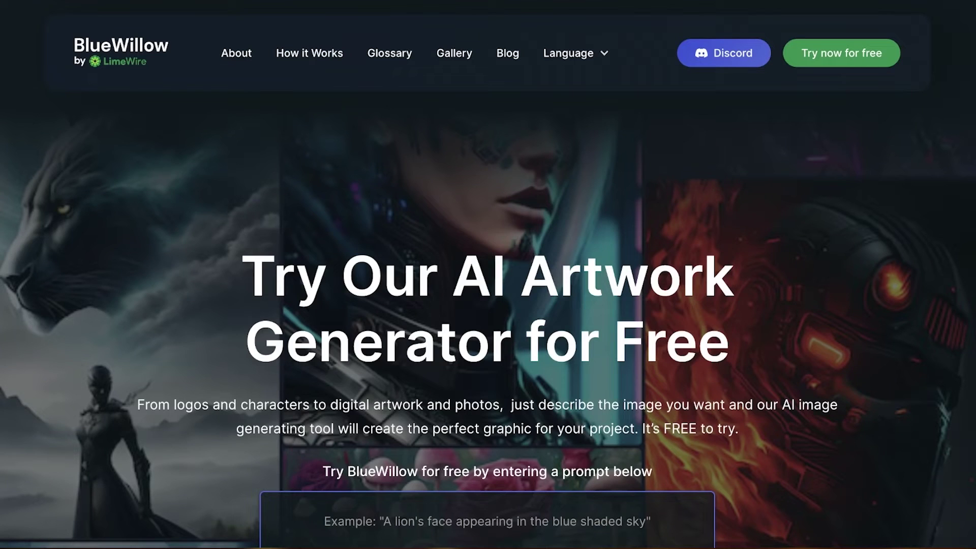
Step: Paste the enchanted-meadow white cat prompt into BlueWillow's prompt box and generate the artwork
scroll(492, 112, down, 10)
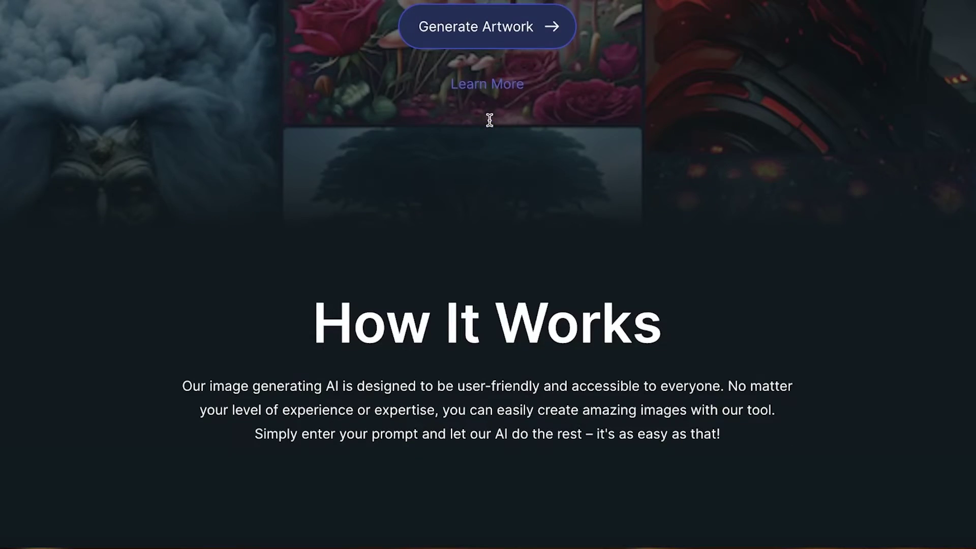
scroll(488, 120, up, 10)
scroll(499, 330, down, 3)
click(448, 342)
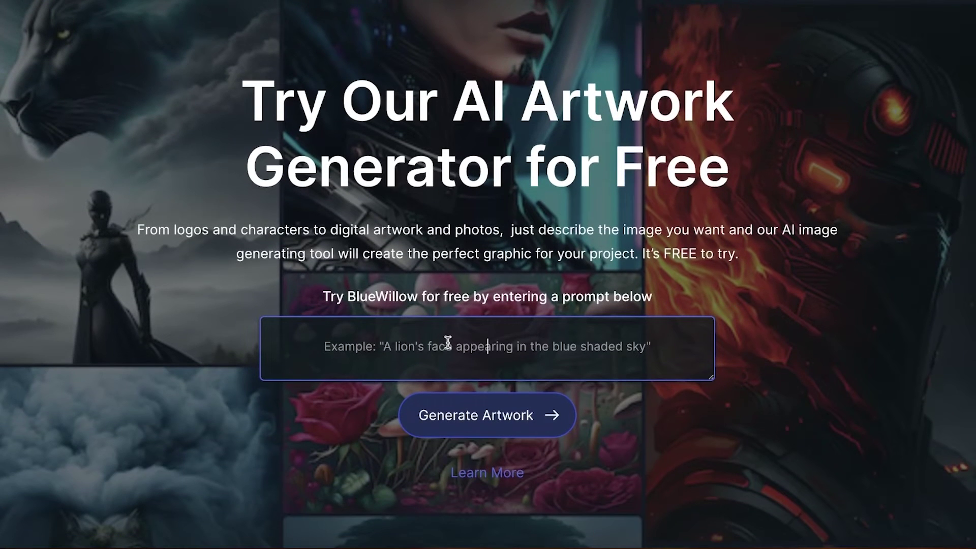
scroll(448, 342, up, 3)
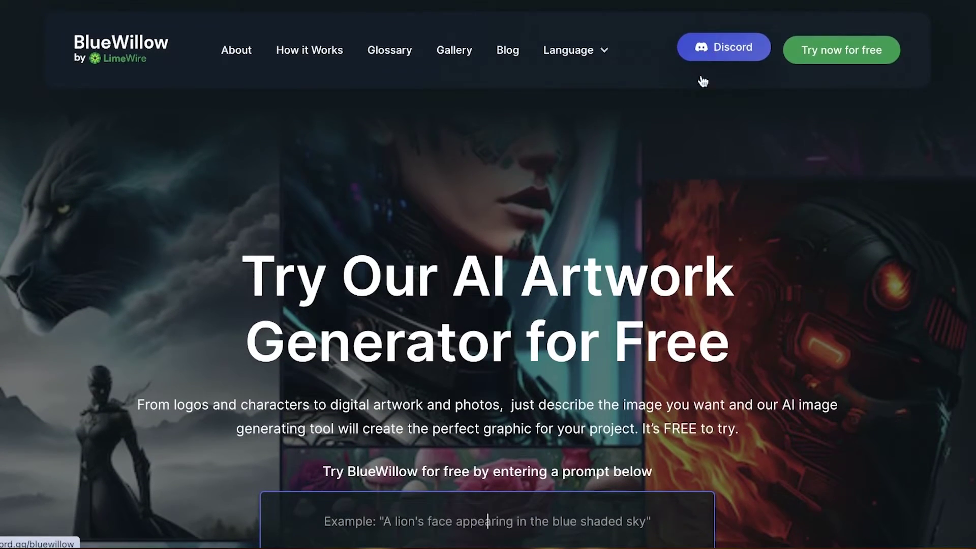
scroll(517, 139, down, 8)
click(492, 72)
key(ctrl+v)
click(498, 132)
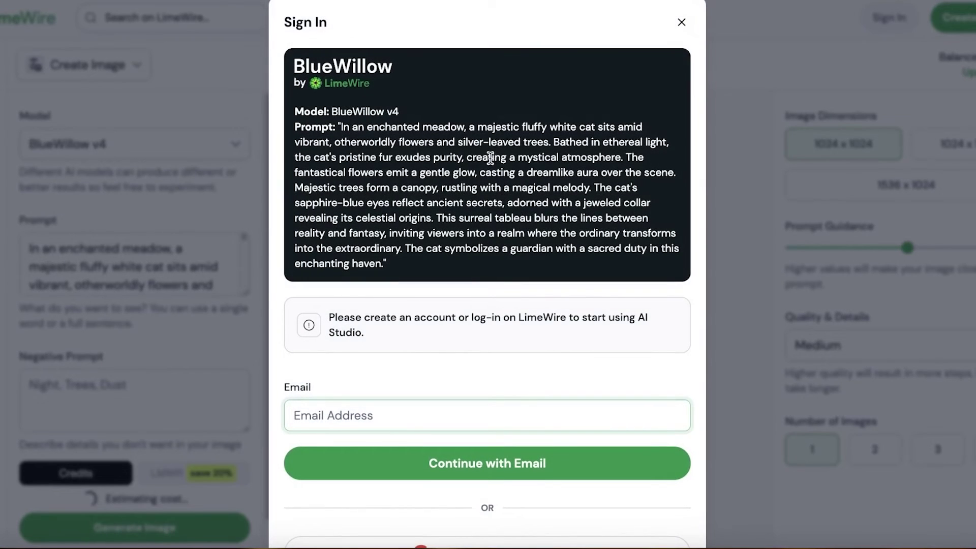
Step: Sign in to limewire.com with a Google account and choose to stay on the free plan
scroll(453, 447, down, 3)
click(487, 398)
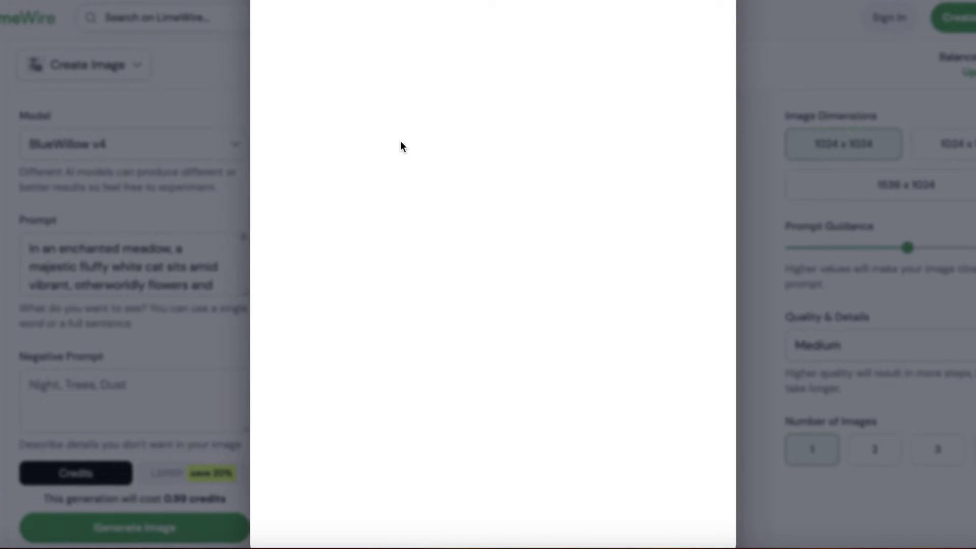
click(422, 233)
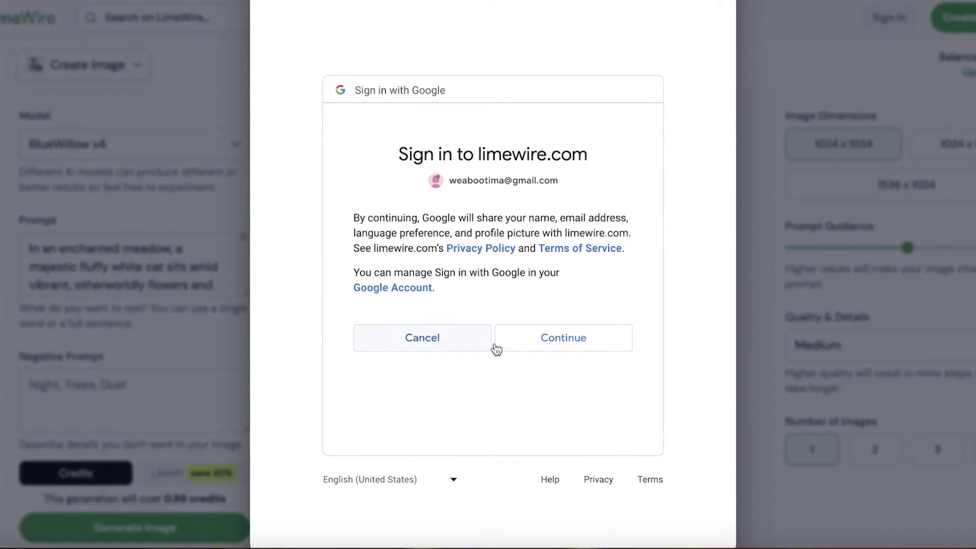
click(524, 356)
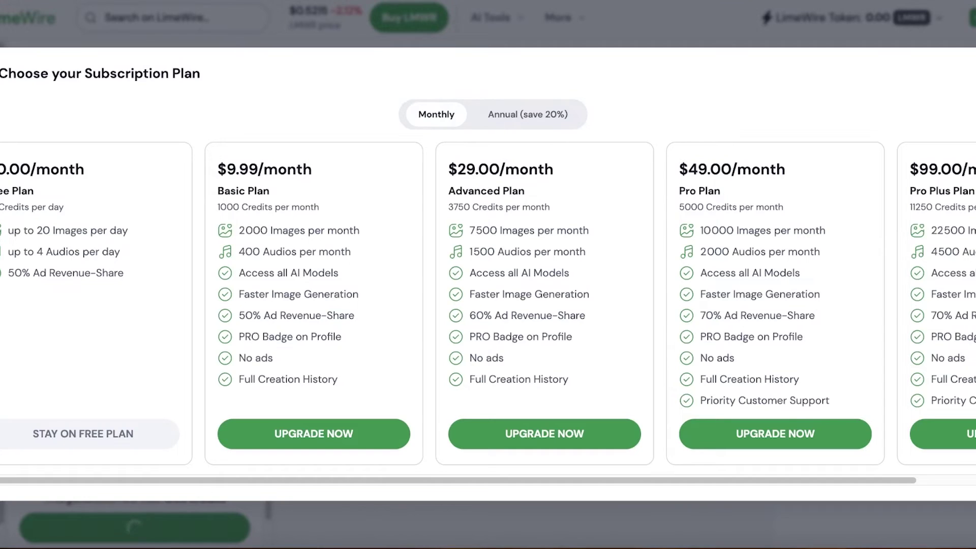
click(48, 437)
Step: Keep BlueWillow v4 as the selected model in the Model list
click(145, 161)
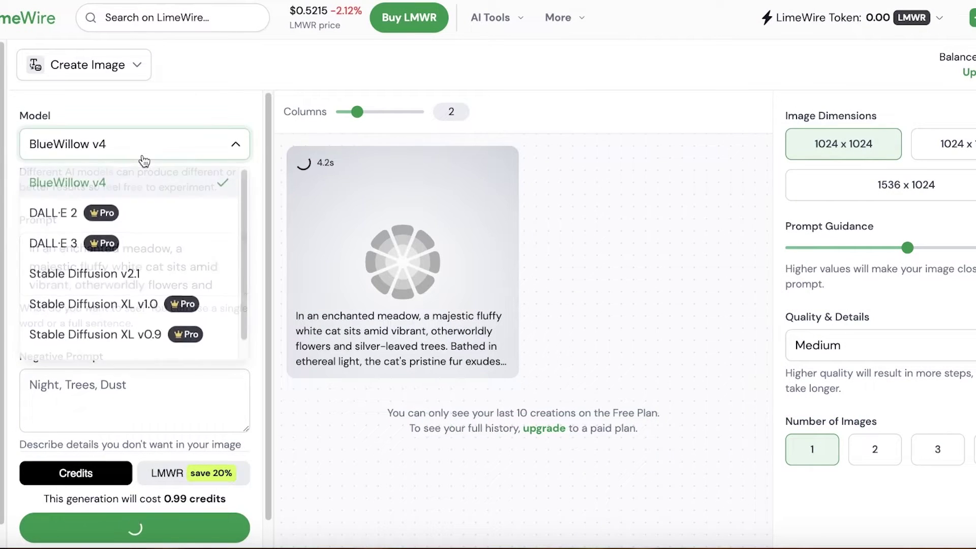
click(132, 186)
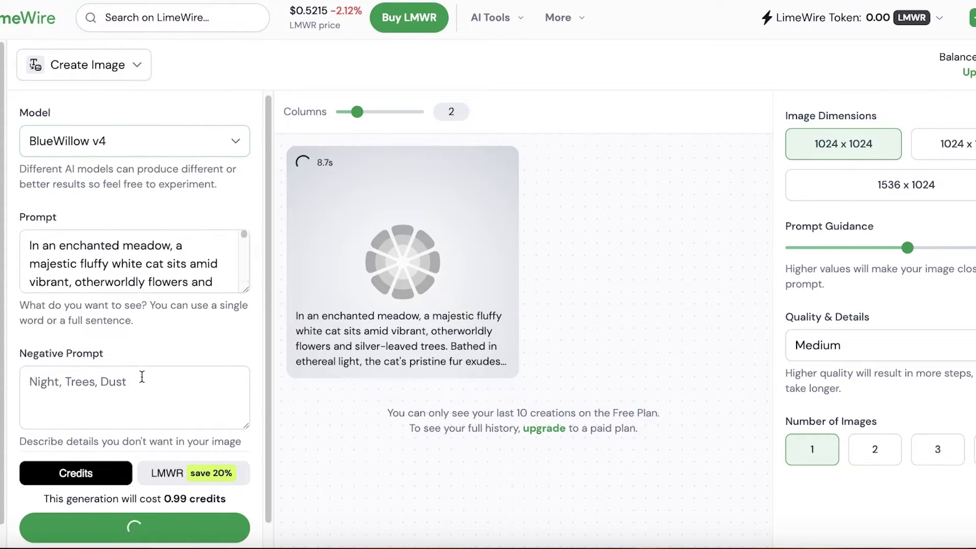
scroll(142, 376, down, 1)
Step: Open the Negative Prompt field and nudge the finished cat image slightly down and right
click(142, 358)
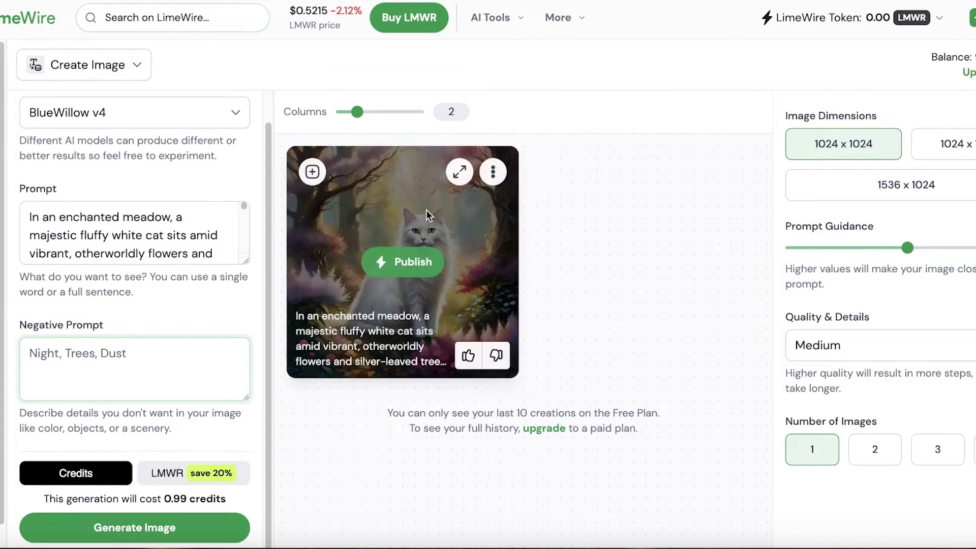
click(440, 224)
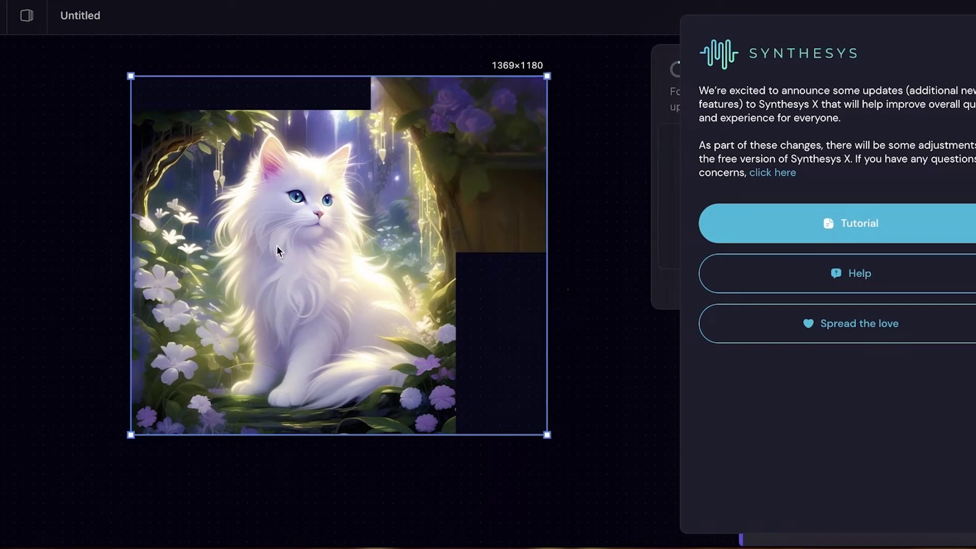
drag(278, 250, 298, 268)
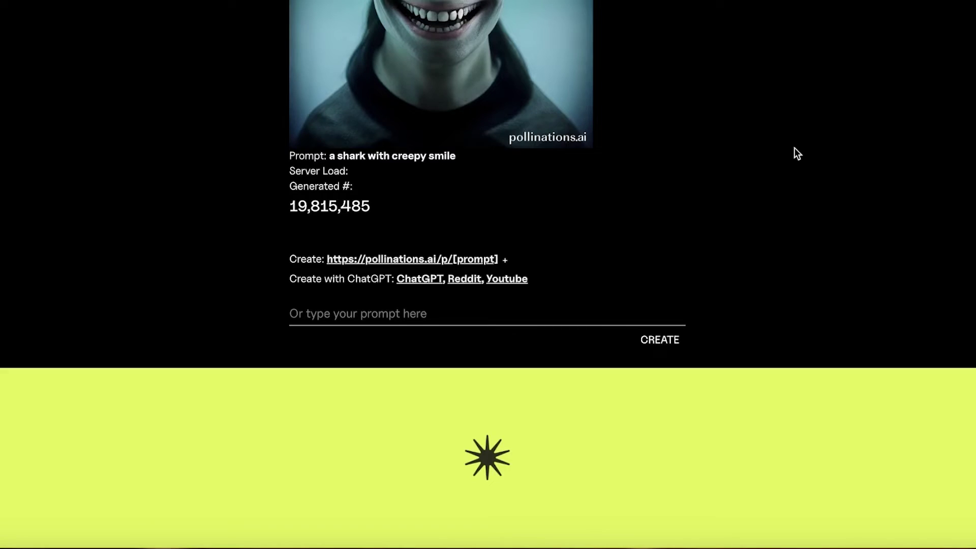
Step: Paste the fluffy white cat prompt into Pollinations' 'Or type your prompt here' field and create
scroll(814, 173, up, 9)
scroll(459, 360, down, 4)
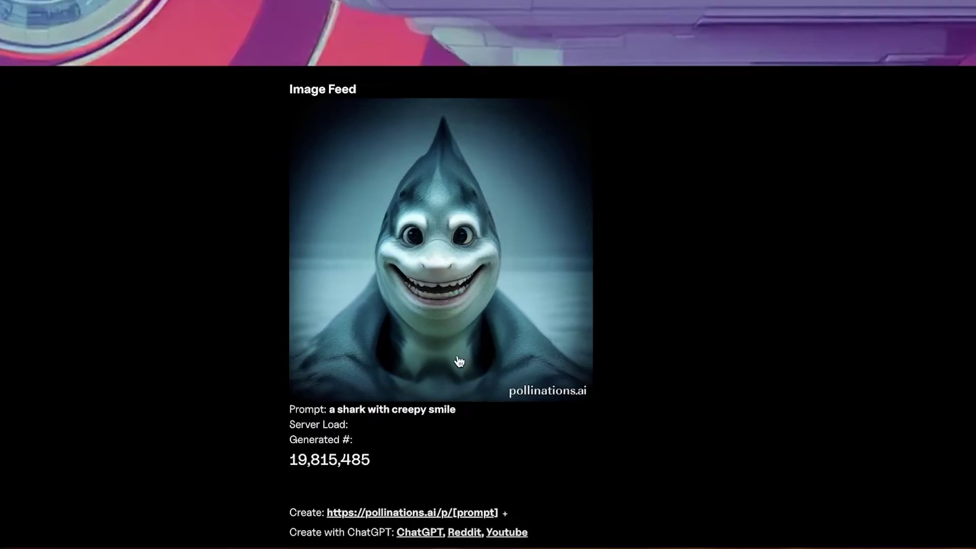
scroll(459, 360, down, 4)
click(355, 368)
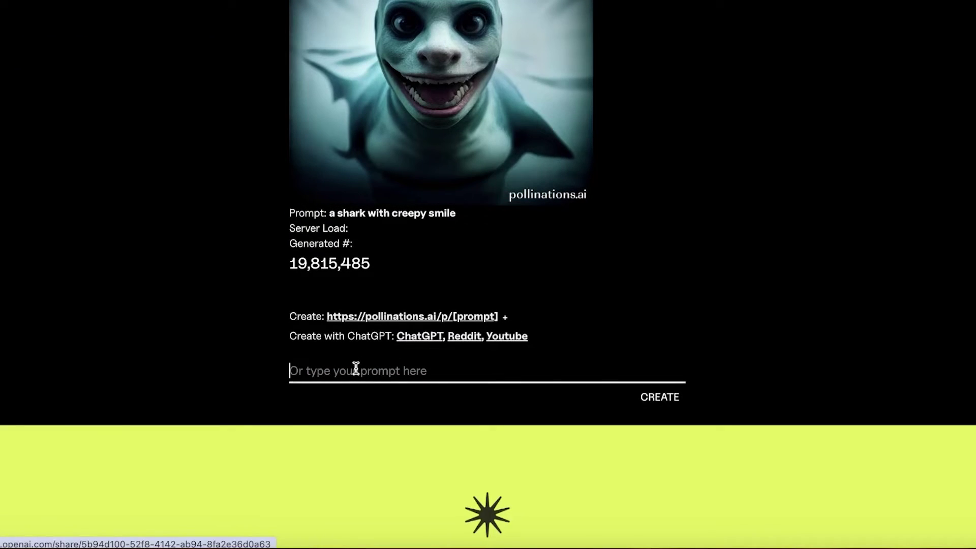
key(ctrl+v)
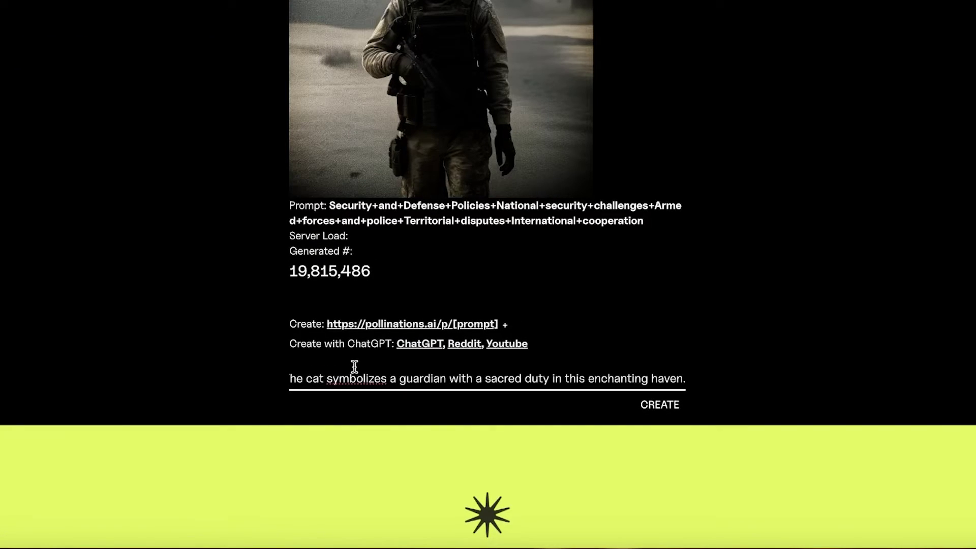
click(661, 405)
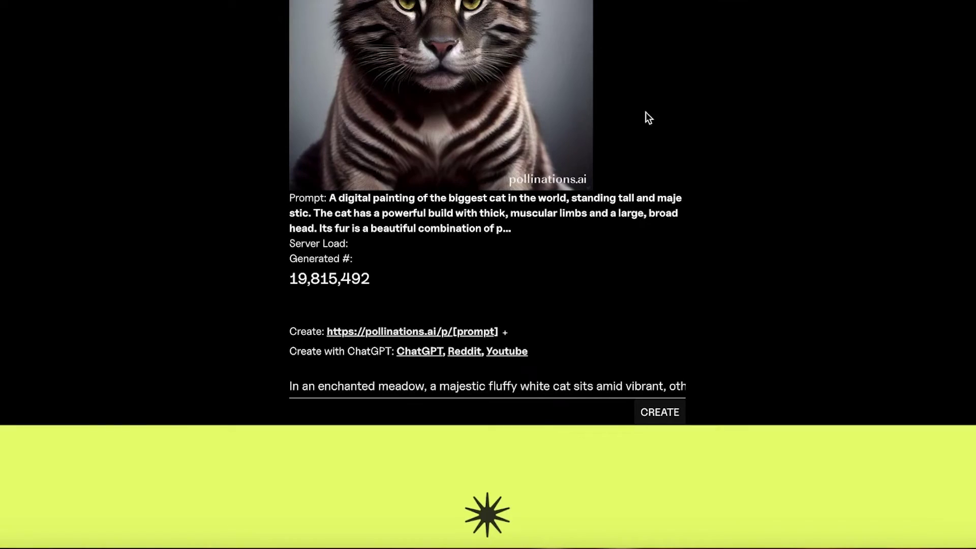
scroll(582, 335, up, 3)
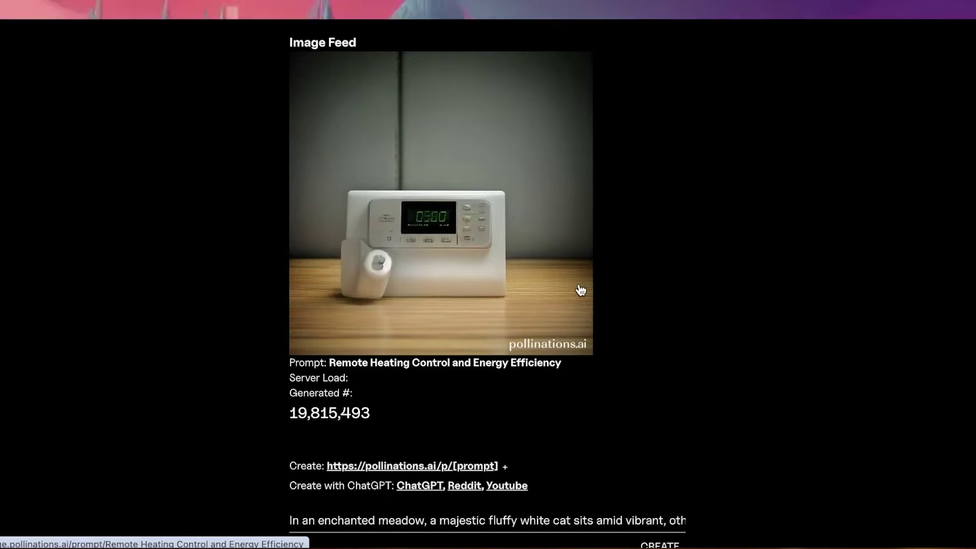
scroll(559, 294, down, 5)
scroll(558, 284, up, 2)
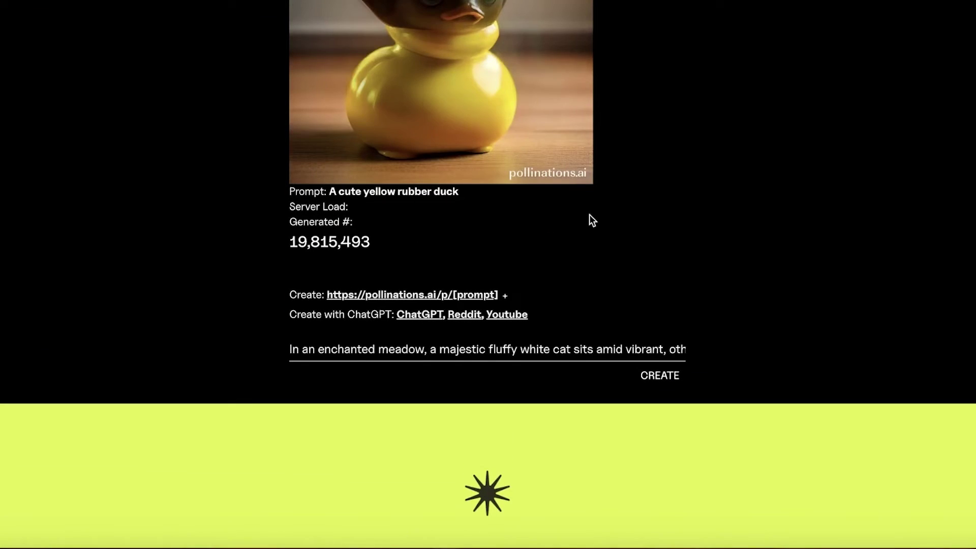
scroll(610, 233, up, 1)
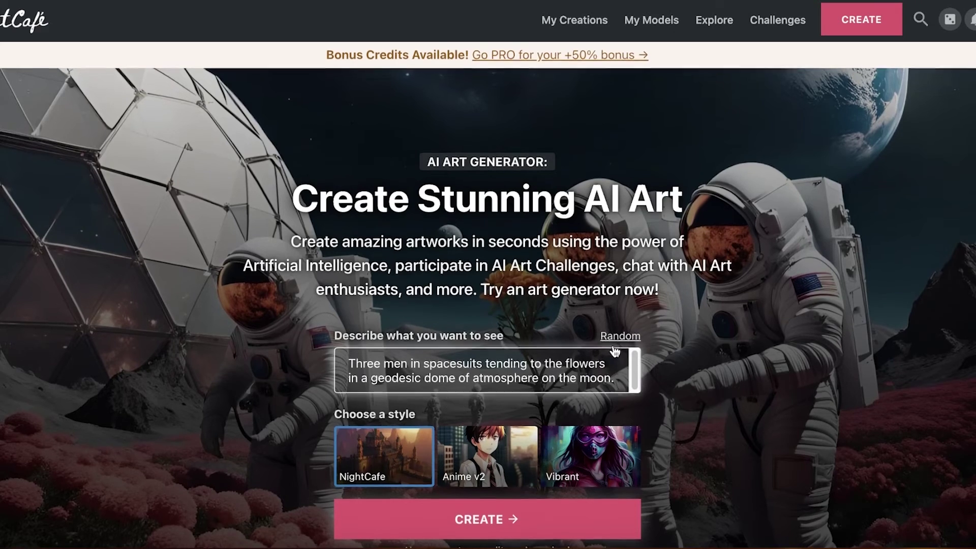
Step: Replace NightCafe's sample astronaut prompt with the white cat prompt and create it in NightCafe style
scroll(615, 351, down, 1)
triple_click(573, 333)
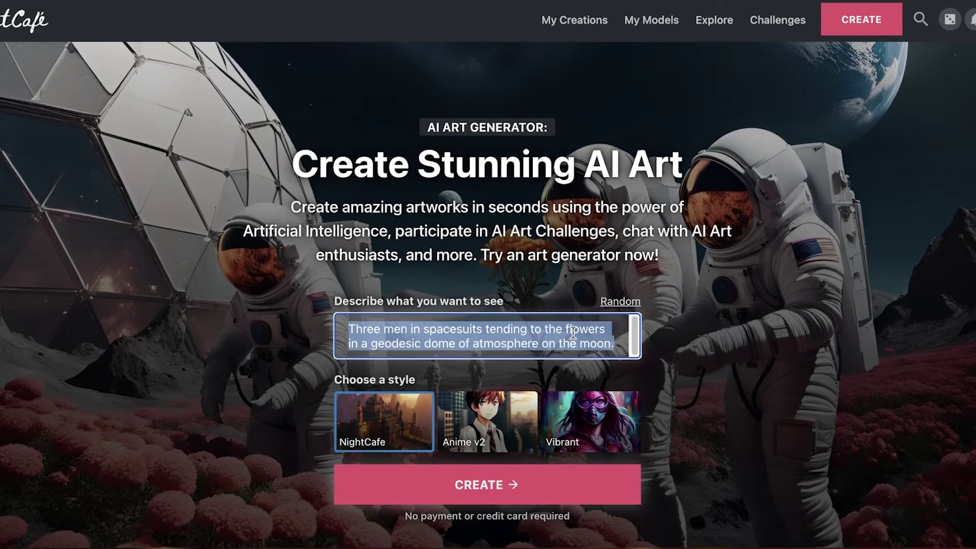
text(In an enchanted meadow, a majestic fluffy white cat sits amid vibrant, otherworldly flowers and silver-leaved trees. Bathed in ethereal light, the cat's pristine fur exudes purity, creating a mystical atmosphere. The fantastical flowers emit a gentle glow, casting a dreamlike aura over the scene. Majestic trees form a canopy, rustling with a magical melody. The cat's sapphire-blue eyes reflect ancient secrets, adorned with a jeweled collar revealing its celestial origins. This surreal tableau blurs the lines between reality and fantasy, inviting viewers into a realm where the ordinary transforms into the extraordinary. The cat symbolizes a guardian with a sacred duty in this enchanting haven.)
scroll(572, 333, down, 6)
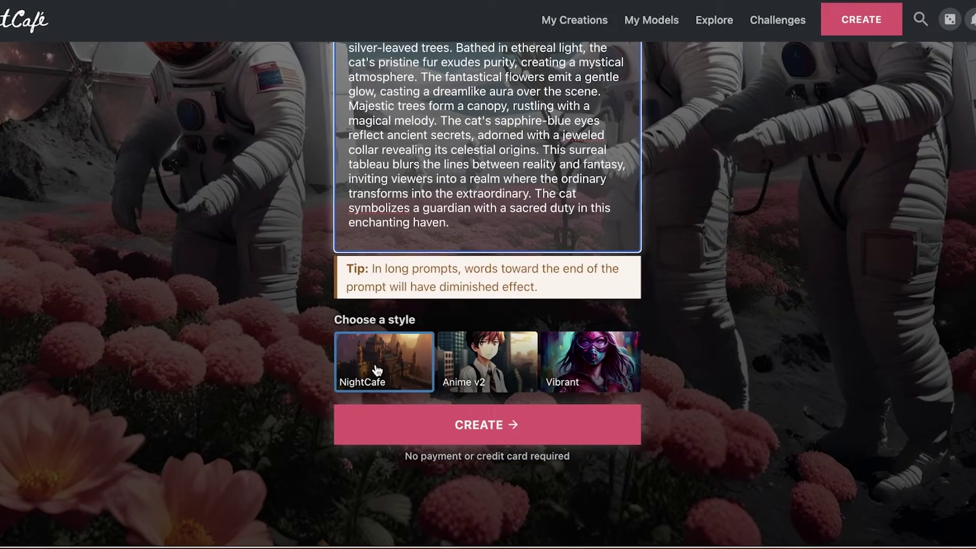
click(376, 370)
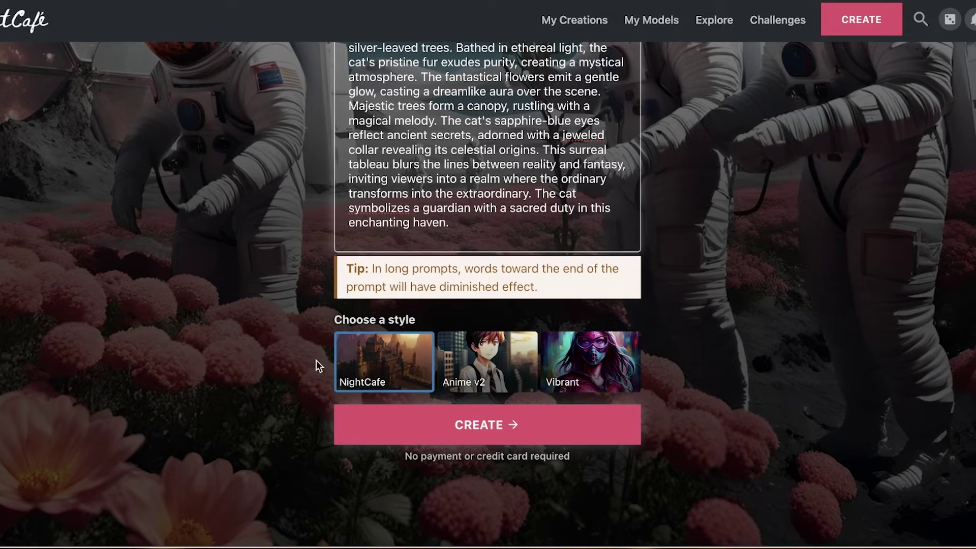
click(456, 422)
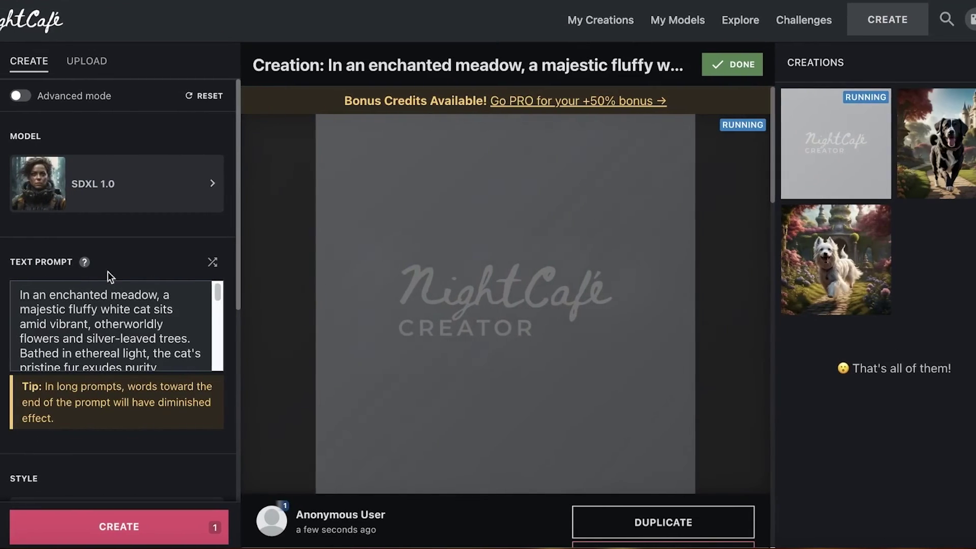
Step: Browse the model chooser from the SDXL 1.0 row, then close it unchanged
click(169, 193)
scroll(174, 211, down, 6)
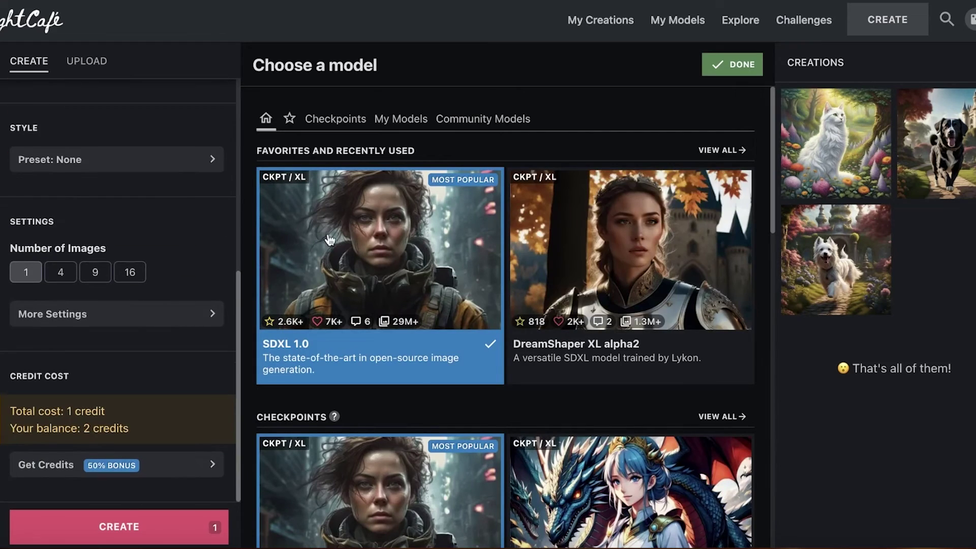
scroll(330, 239, down, 5)
scroll(315, 230, up, 5)
scroll(152, 168, up, 4)
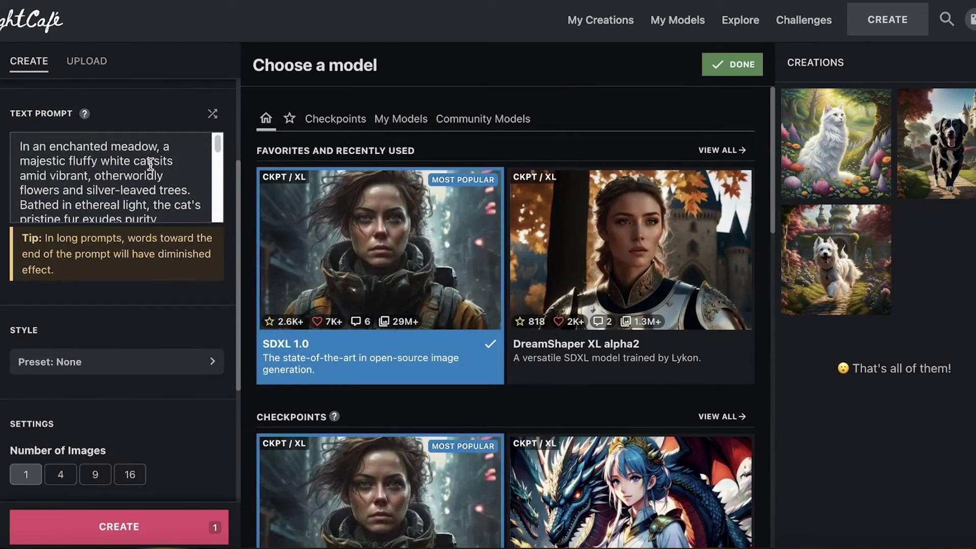
scroll(153, 158, up, 3)
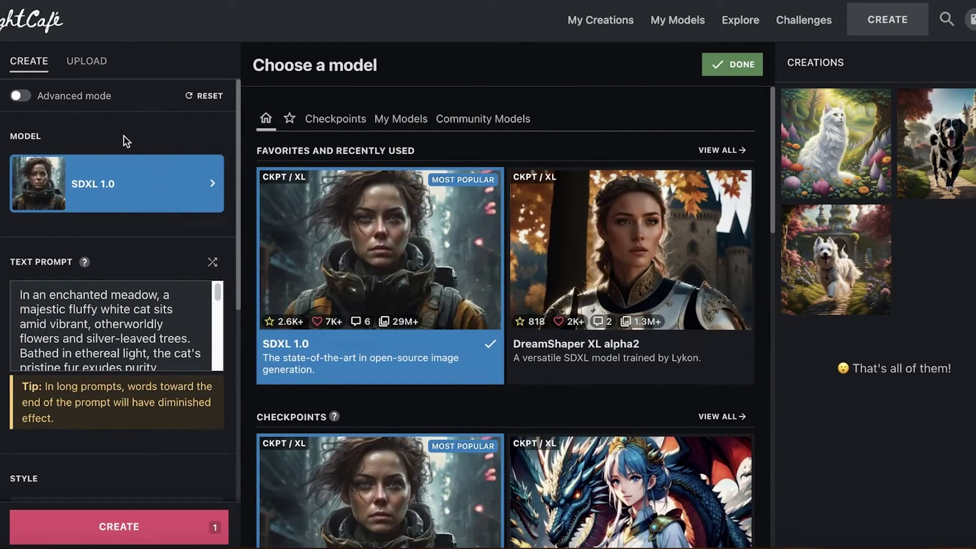
click(165, 464)
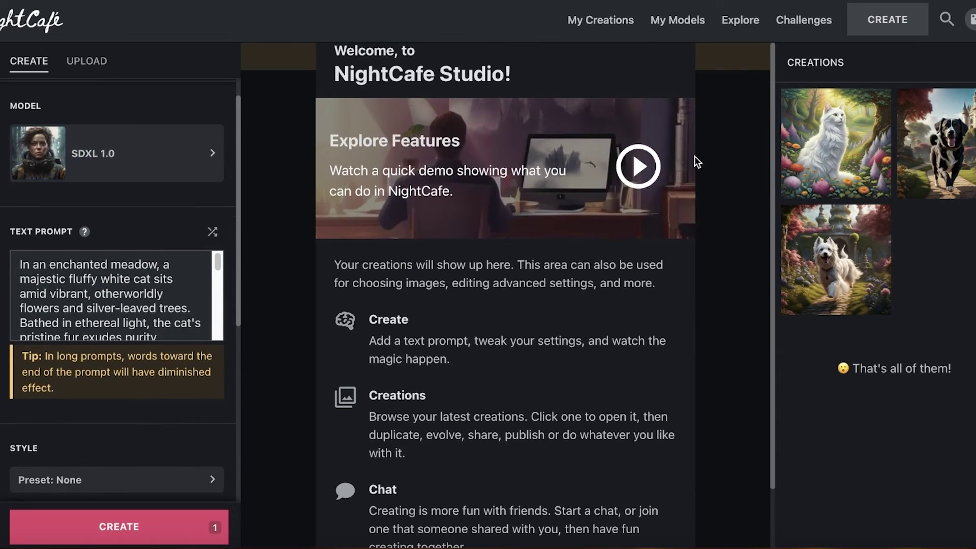
Step: Open the finished white cat creation and decline publishing it with 'No thanks'
click(823, 153)
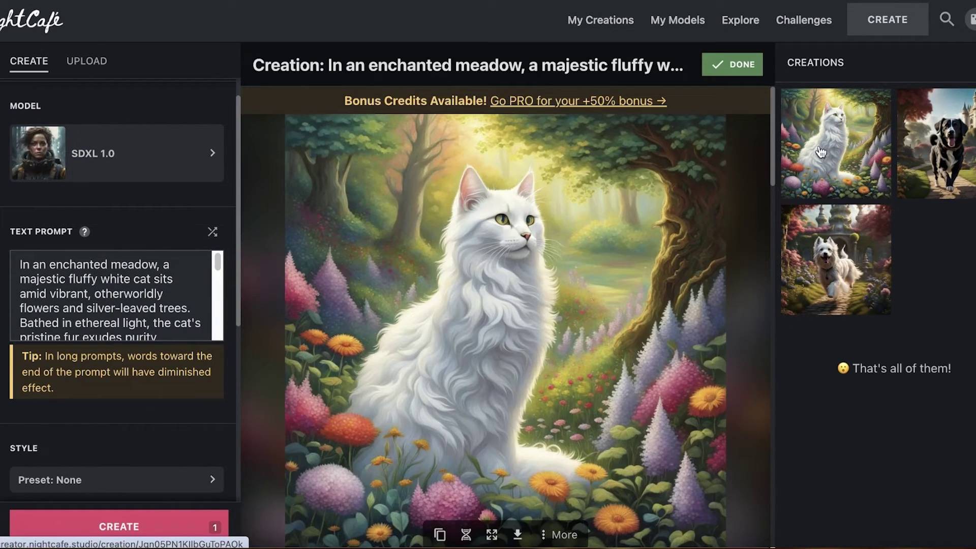
scroll(120, 304, down, 2)
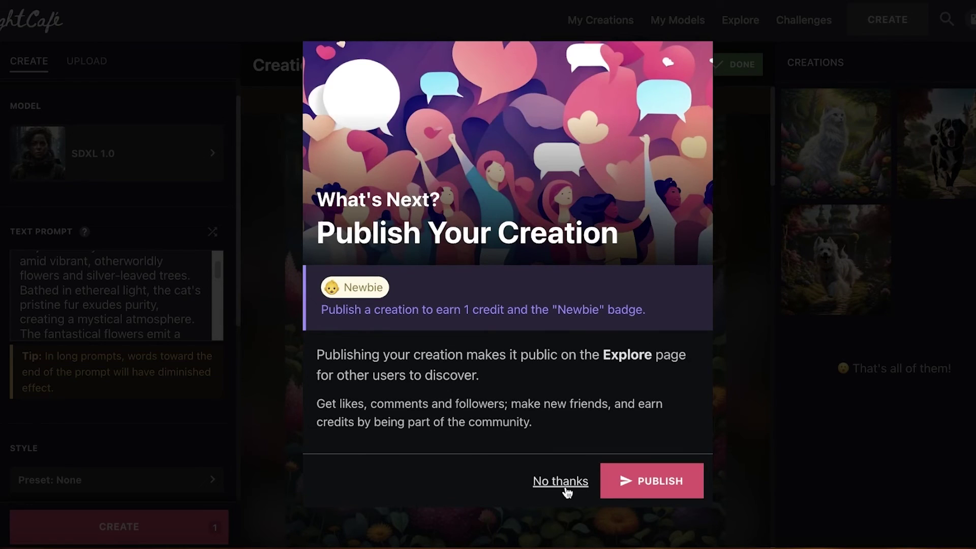
click(559, 479)
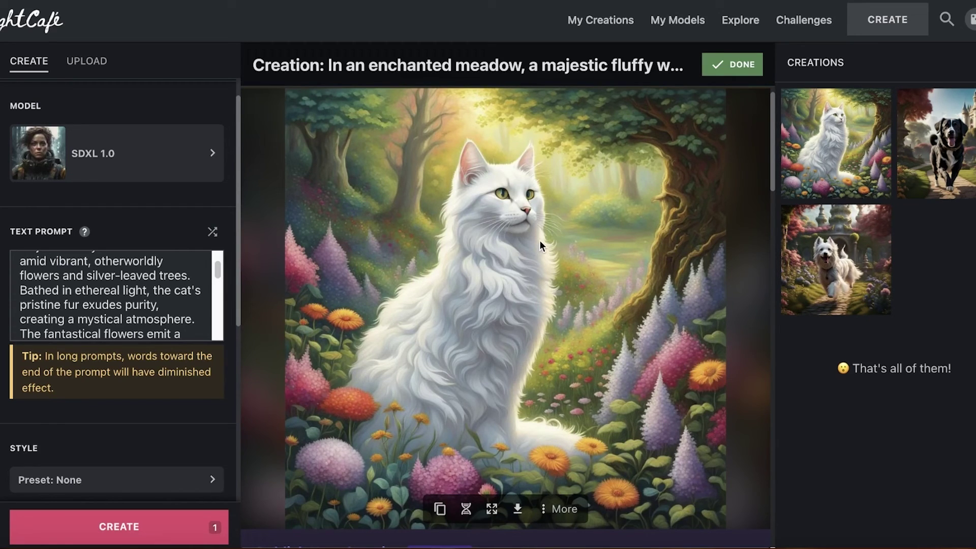
Step: Finish the NightCafe creation, then switch Hotpot's art style to Photo General 1
click(704, 75)
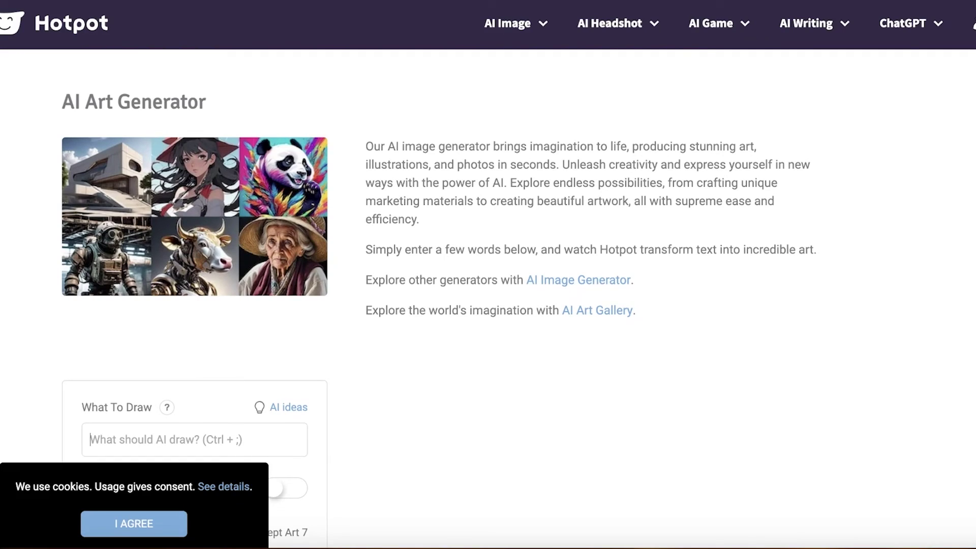
scroll(700, 486, down, 10)
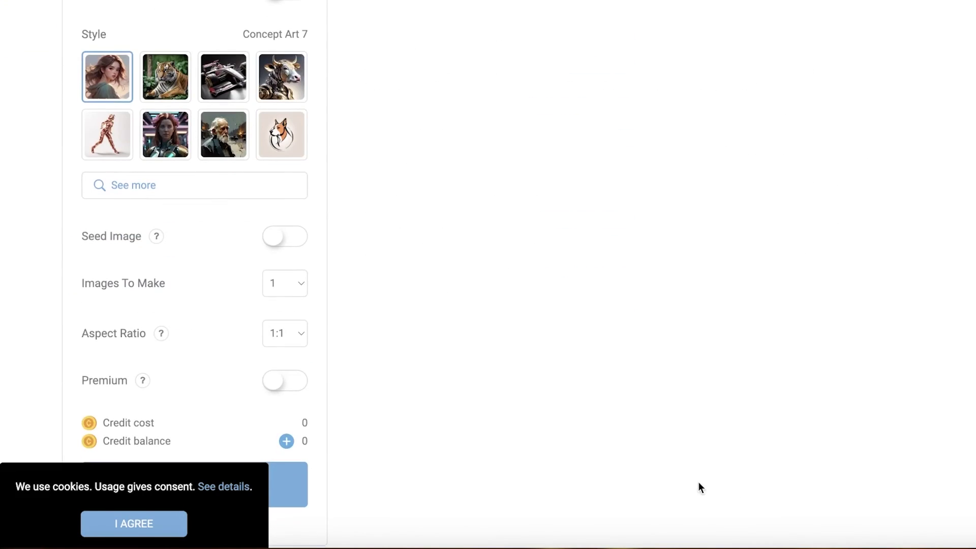
scroll(693, 470, up, 4)
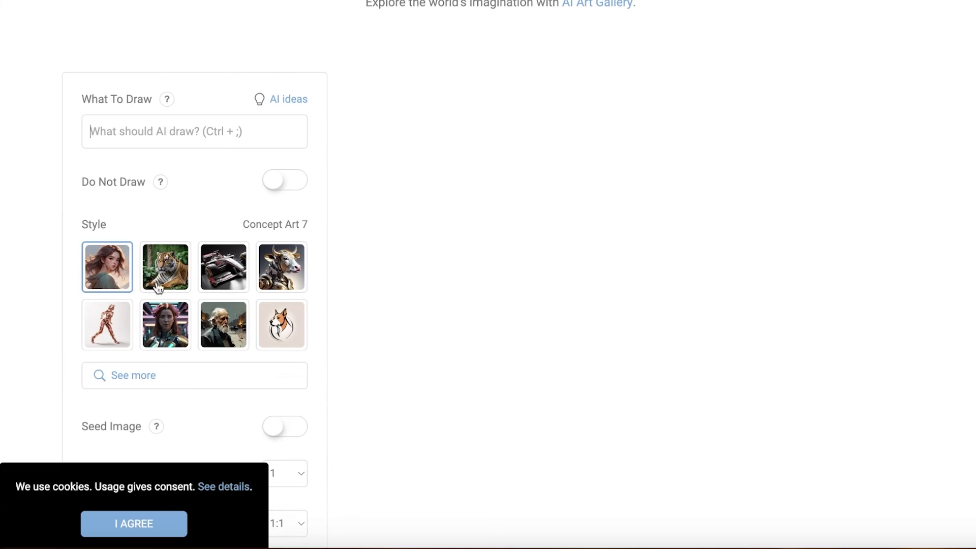
click(158, 288)
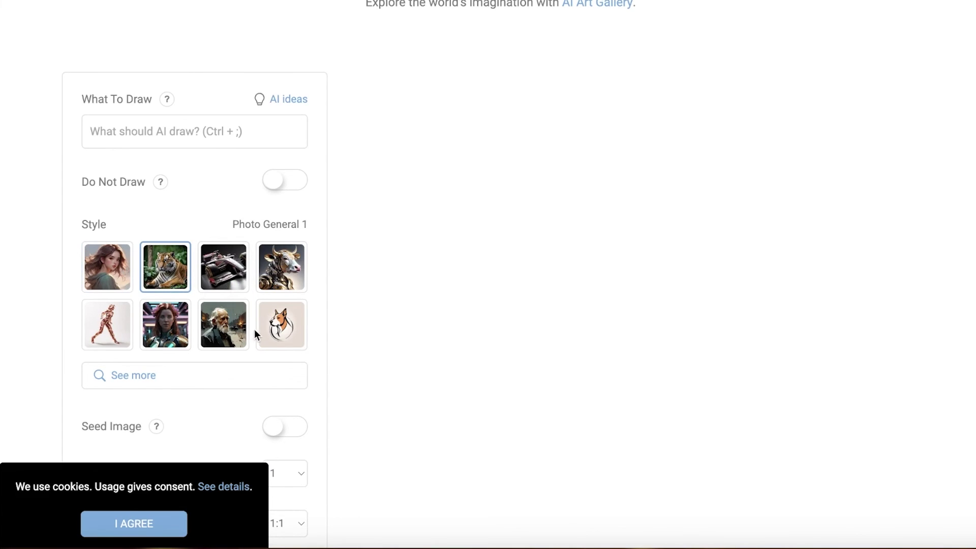
scroll(277, 302, down, 4)
scroll(398, 218, up, 4)
scroll(402, 254, down, 4)
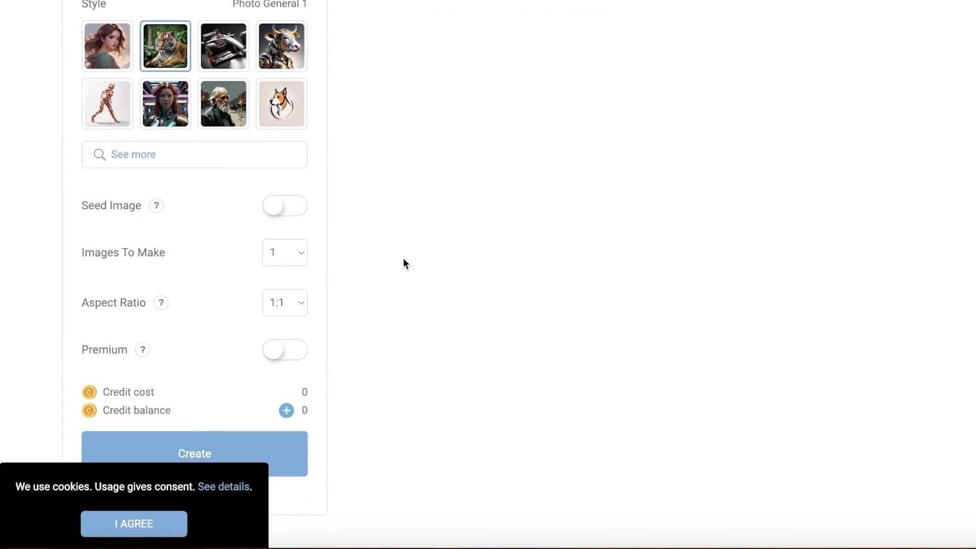
scroll(404, 304, up, 10)
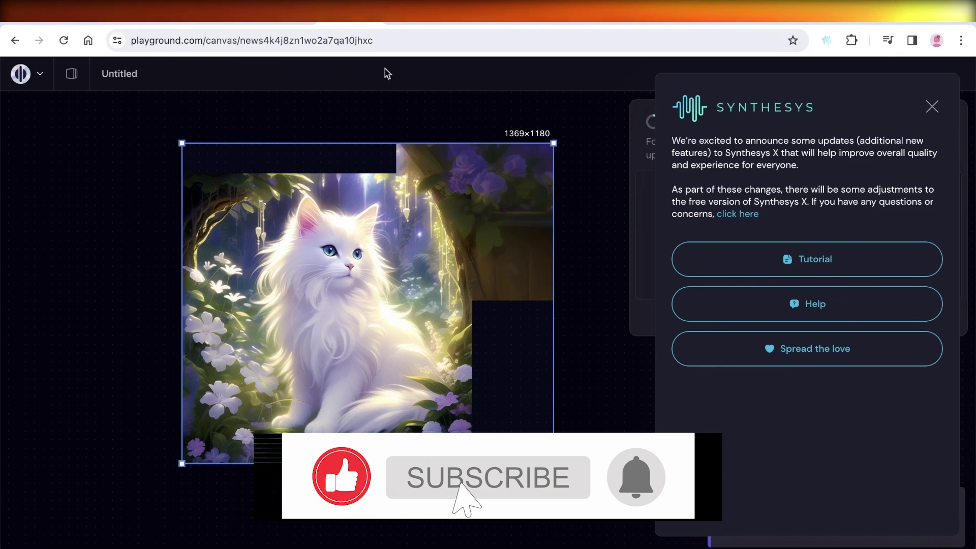
Step: Close the Synthesys panel to reveal the 1369×1180 white cat image on the Playground canvas
click(941, 106)
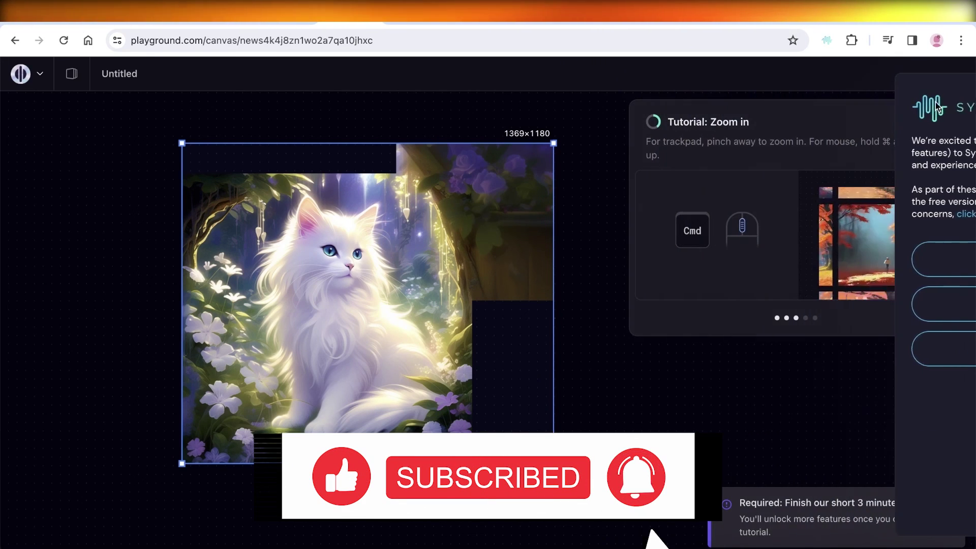